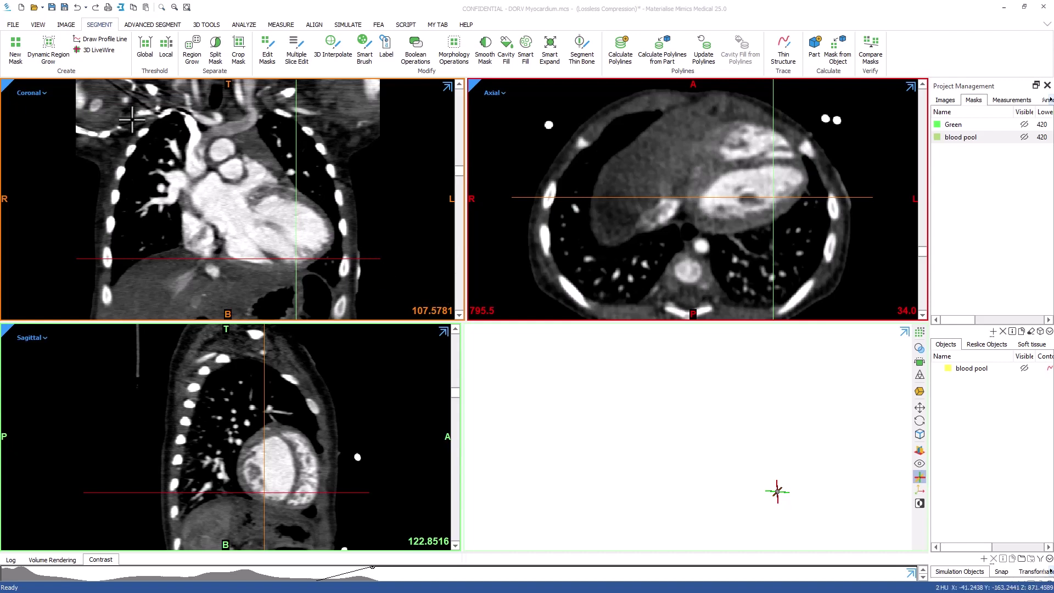
- Threshold a new Cyan mask from 66 to 3071 HU by lowering the histogram minimum
{"action": "left_click", "coordinate": [16, 55]}
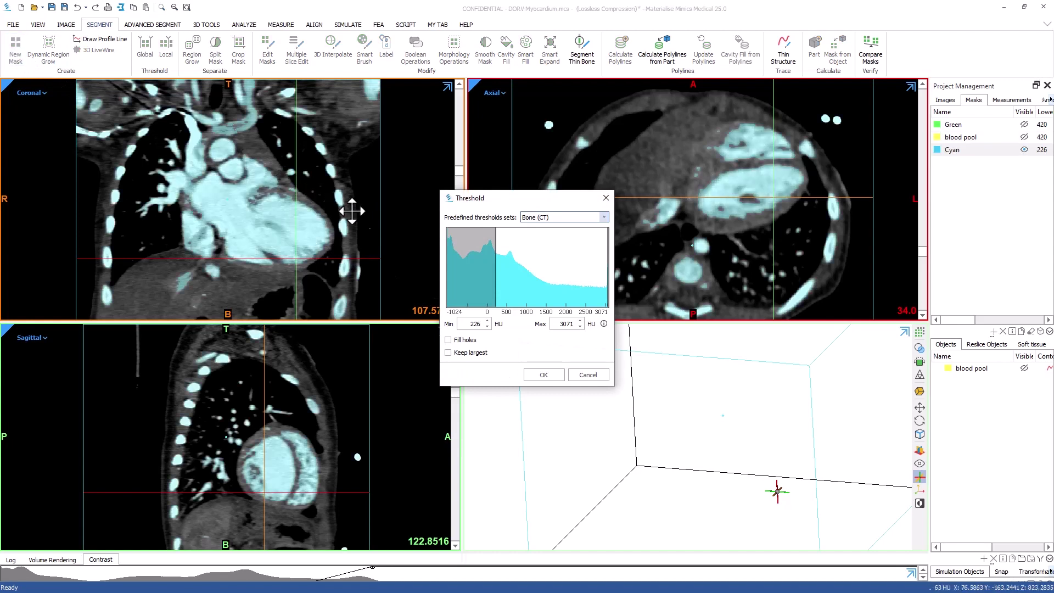
{"action": "left_click_drag", "start_coordinate": [488, 250], "coordinate": [489, 250]}
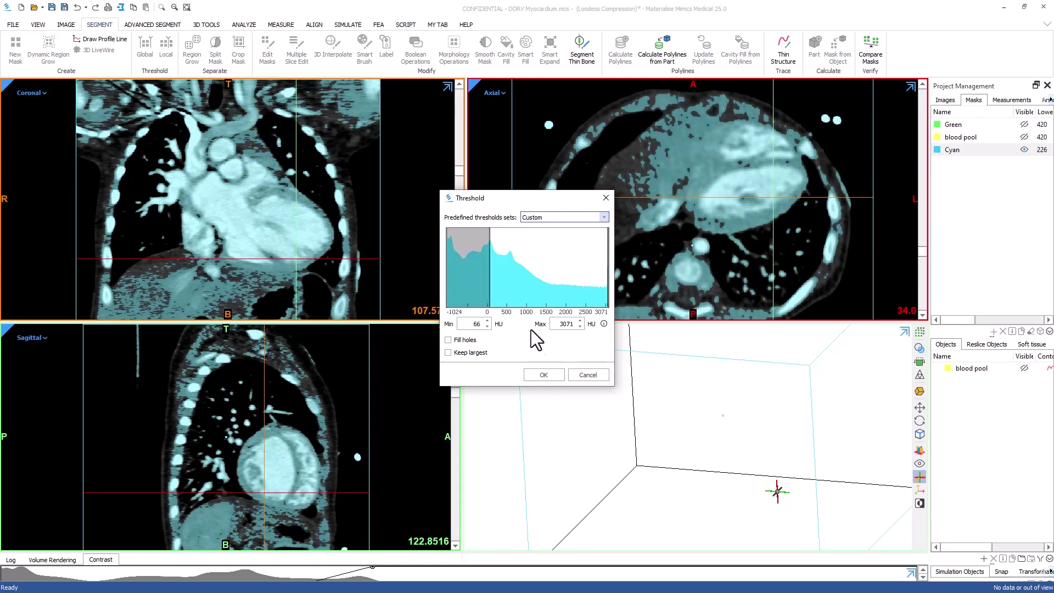
{"action": "left_click", "coordinate": [543, 374]}
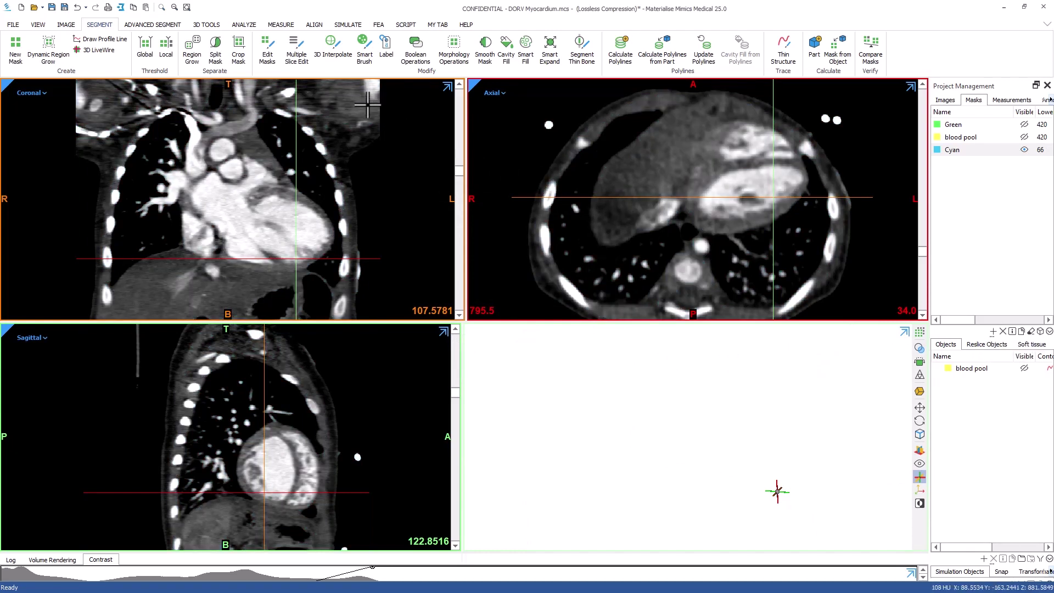
- Start 3D Interpolate and outline the heart ventricle on three axial slices
{"action": "left_click", "coordinate": [331, 55]}
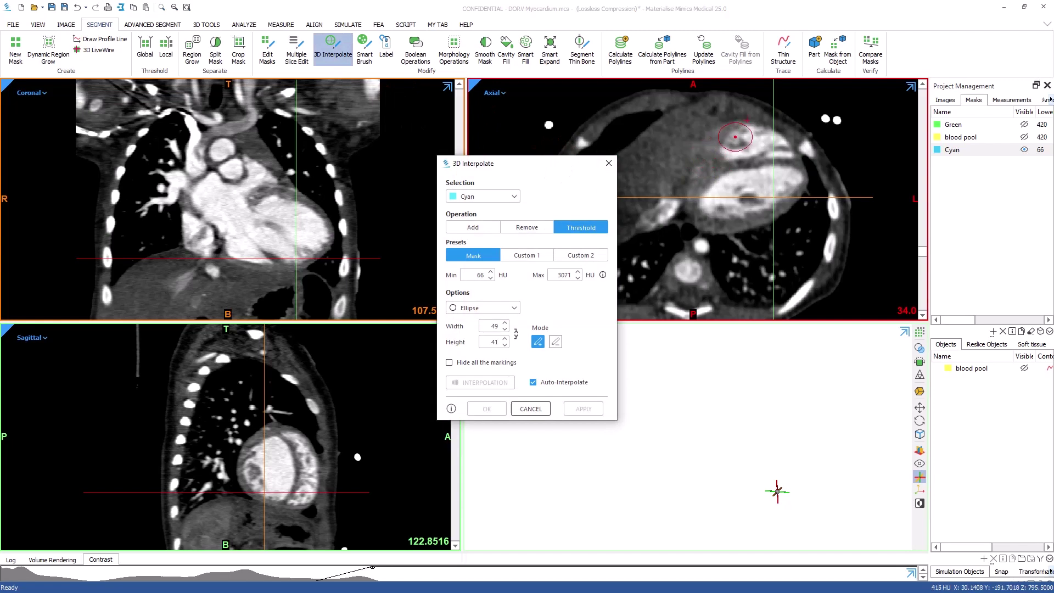
{"action": "mouse_move", "coordinate": [737, 135]}
{"action": "left_mouse_down"}
{"action": "mouse_move", "coordinate": [712, 151]}
{"action": "mouse_move", "coordinate": [705, 212]}
{"action": "mouse_move", "coordinate": [732, 218]}
{"action": "mouse_move", "coordinate": [778, 198]}
{"action": "mouse_move", "coordinate": [790, 183]}
{"action": "mouse_move", "coordinate": [782, 160]}
{"action": "mouse_move", "coordinate": [767, 145]}
{"action": "mouse_move", "coordinate": [736, 145]}
{"action": "mouse_move", "coordinate": [763, 143]}
{"action": "left_mouse_up"}
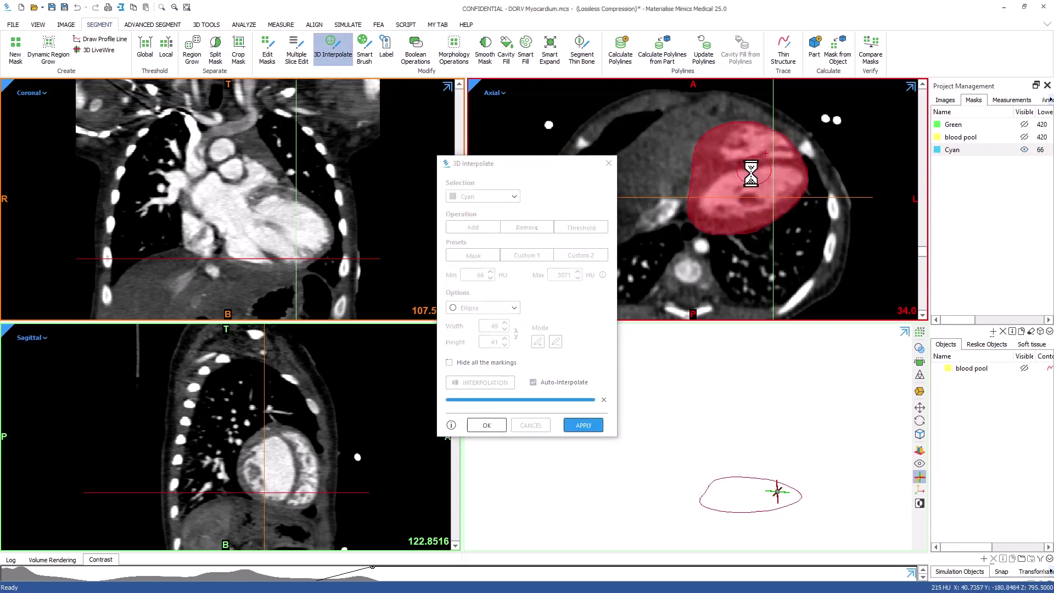
{"action": "scroll", "coordinate": [663, 144], "scroll_direction": "up", "scroll_amount": 4}
{"action": "mouse_move", "coordinate": [663, 144]}
{"action": "left_mouse_down"}
{"action": "mouse_move", "coordinate": [708, 225]}
{"action": "mouse_move", "coordinate": [759, 218]}
{"action": "mouse_move", "coordinate": [797, 186]}
{"action": "mouse_move", "coordinate": [760, 138]}
{"action": "mouse_move", "coordinate": [676, 133]}
{"action": "mouse_move", "coordinate": [709, 164]}
{"action": "left_mouse_up"}
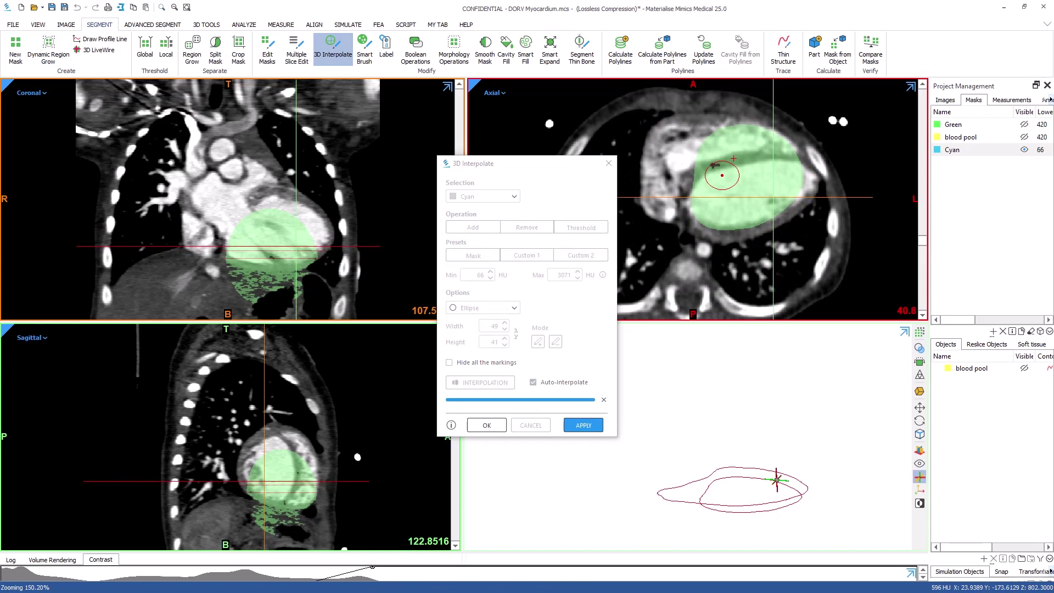
{"action": "scroll", "coordinate": [683, 141], "scroll_direction": "up", "scroll_amount": 13}
{"action": "mouse_move", "coordinate": [666, 127]}
{"action": "left_mouse_down"}
{"action": "mouse_move", "coordinate": [734, 226]}
{"action": "mouse_move", "coordinate": [798, 196]}
{"action": "mouse_move", "coordinate": [801, 175]}
{"action": "mouse_move", "coordinate": [771, 144]}
{"action": "mouse_move", "coordinate": [744, 128]}
{"action": "mouse_move", "coordinate": [683, 123]}
{"action": "mouse_move", "coordinate": [735, 188]}
{"action": "mouse_move", "coordinate": [760, 166]}
{"action": "mouse_move", "coordinate": [753, 188]}
{"action": "mouse_move", "coordinate": [684, 147]}
{"action": "mouse_move", "coordinate": [732, 190]}
{"action": "mouse_move", "coordinate": [752, 200]}
{"action": "mouse_move", "coordinate": [770, 179]}
{"action": "mouse_move", "coordinate": [736, 141]}
{"action": "mouse_move", "coordinate": [701, 132]}
{"action": "mouse_move", "coordinate": [734, 139]}
{"action": "mouse_move", "coordinate": [753, 173]}
{"action": "mouse_move", "coordinate": [697, 143]}
{"action": "mouse_move", "coordinate": [728, 146]}
{"action": "mouse_move", "coordinate": [749, 167]}
{"action": "mouse_move", "coordinate": [707, 165]}
{"action": "left_mouse_up"}
- Outline a lower axial slice and the heart's length in the enlarged sagittal view
{"action": "scroll", "coordinate": [761, 165], "scroll_direction": "up", "scroll_amount": 14}
{"action": "scroll", "coordinate": [753, 173], "scroll_direction": "up", "scroll_amount": 7}
{"action": "scroll", "coordinate": [713, 159], "scroll_direction": "up", "scroll_amount": 5}
{"action": "scroll", "coordinate": [713, 162], "scroll_direction": "down", "scroll_amount": 12}
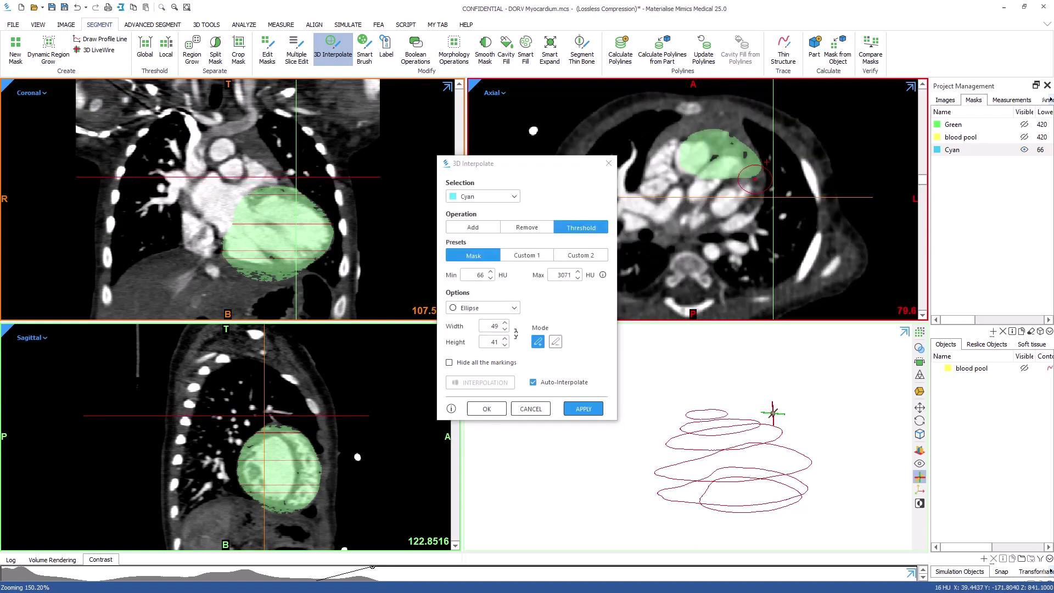
{"action": "scroll", "coordinate": [805, 192], "scroll_direction": "down", "scroll_amount": 20}
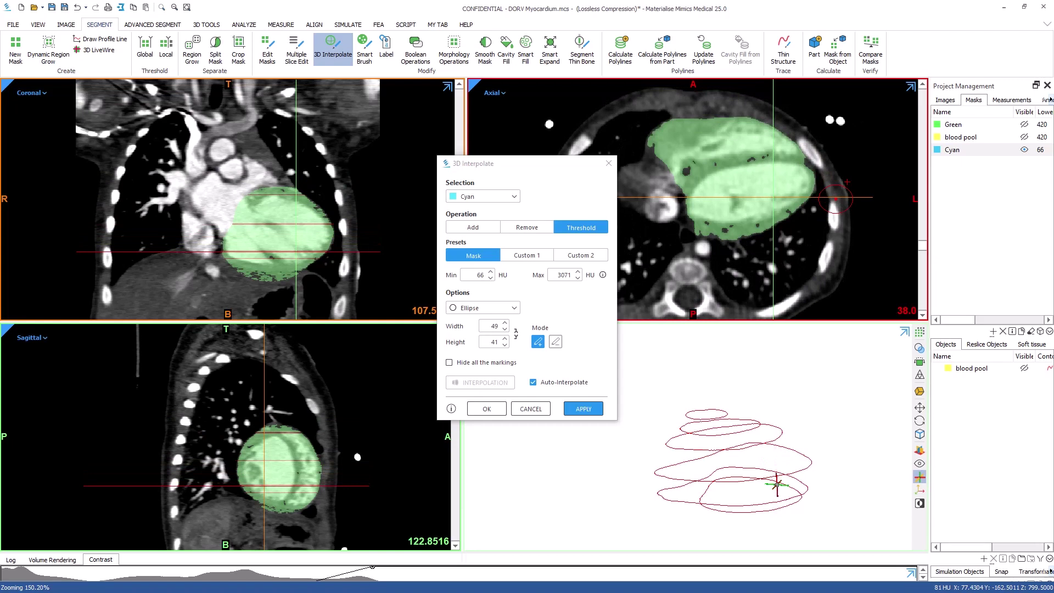
{"action": "scroll", "coordinate": [812, 181], "scroll_direction": "down", "scroll_amount": 3}
{"action": "left_click_drag", "start_coordinate": [753, 144], "coordinate": [772, 164]}
{"action": "double_click", "coordinate": [405, 336]}
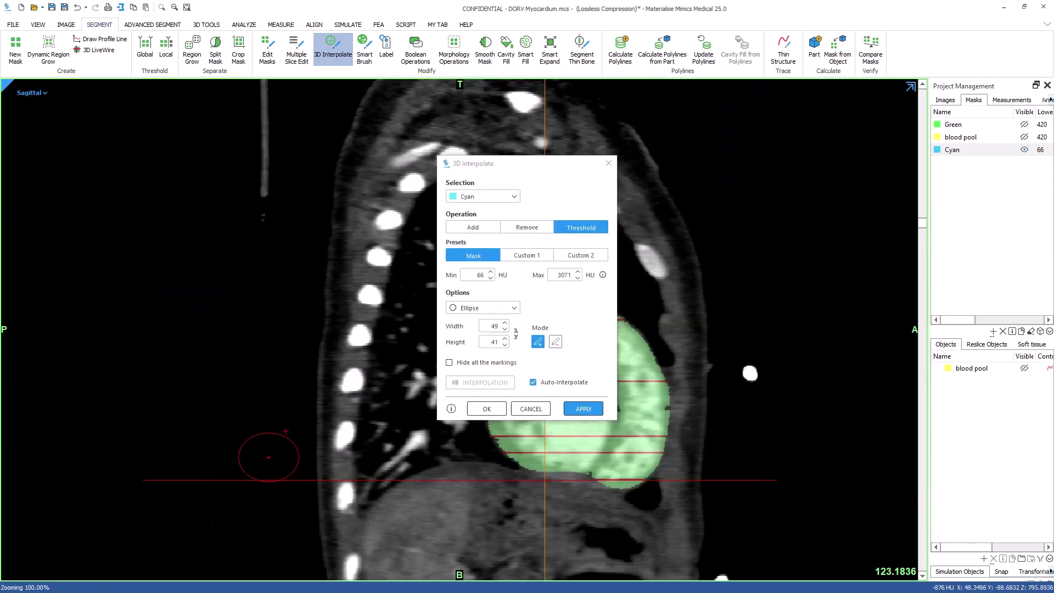
{"action": "mouse_move", "coordinate": [578, 336]}
{"action": "left_mouse_down"}
{"action": "mouse_move", "coordinate": [527, 367]}
{"action": "mouse_move", "coordinate": [524, 420]}
{"action": "mouse_move", "coordinate": [543, 438]}
{"action": "mouse_move", "coordinate": [624, 450]}
{"action": "mouse_move", "coordinate": [633, 417]}
{"action": "mouse_move", "coordinate": [616, 356]}
{"action": "mouse_move", "coordinate": [558, 390]}
{"action": "left_mouse_up"}
{"action": "double_click", "coordinate": [558, 390]}
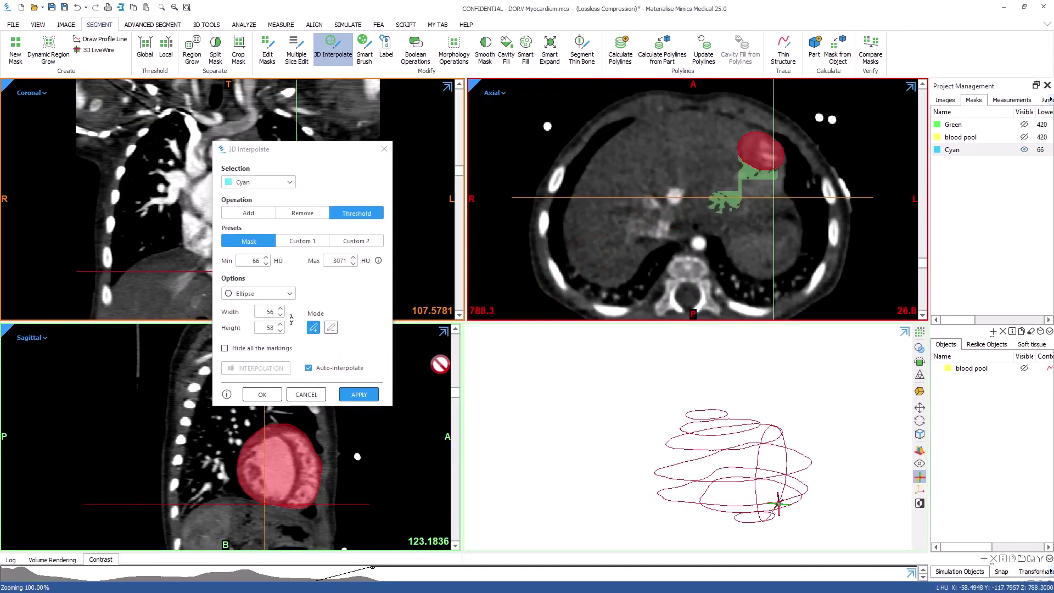
- Apply the interpolated region to Cyan, then region-grow the heart into a new mask
{"action": "left_click", "coordinate": [363, 394]}
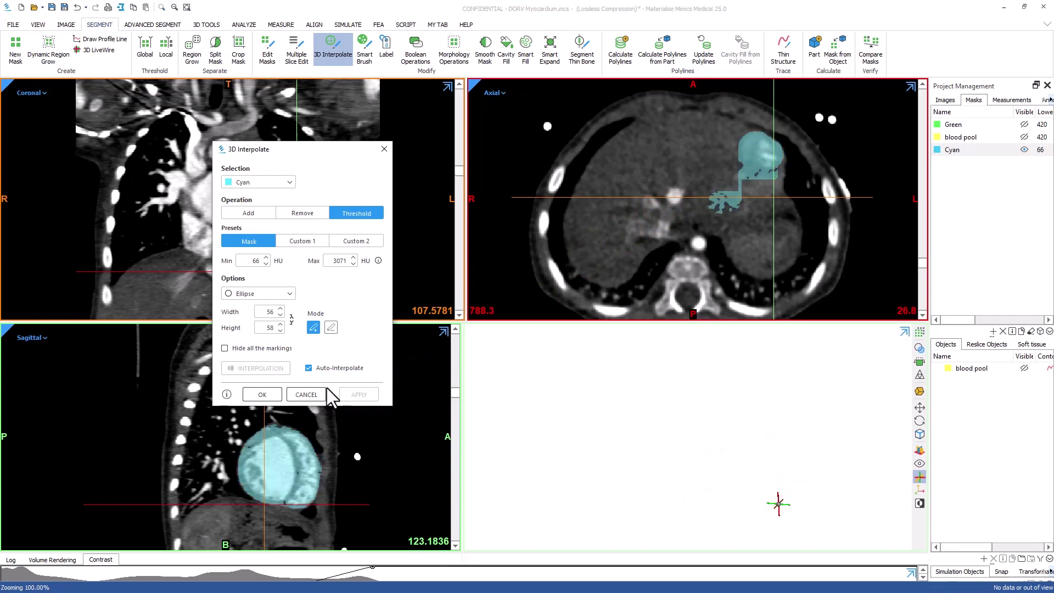
{"action": "left_click", "coordinate": [312, 390]}
{"action": "left_click", "coordinate": [192, 49]}
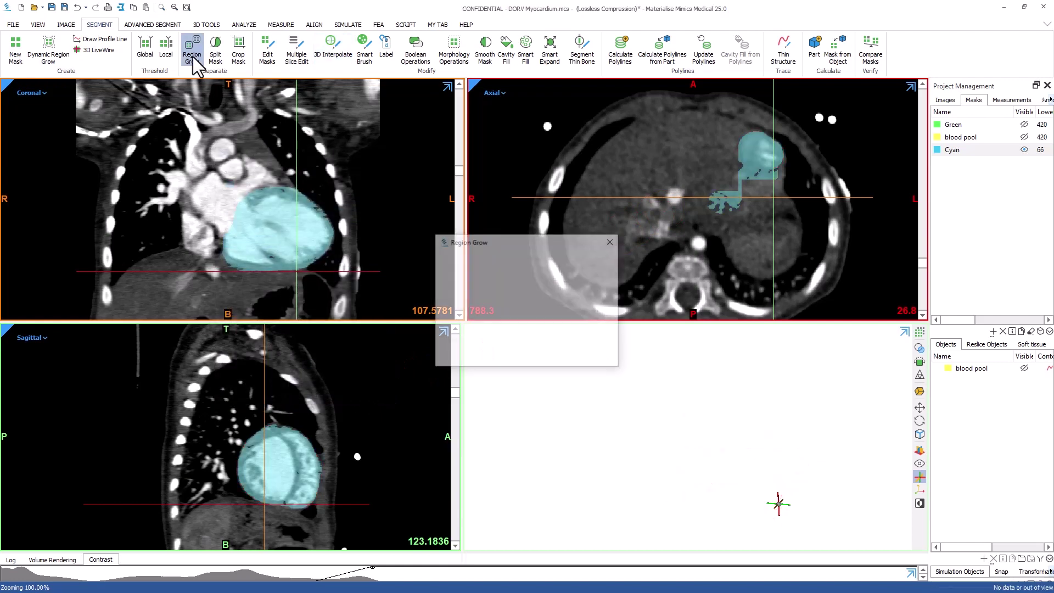
{"action": "left_click", "coordinate": [293, 229]}
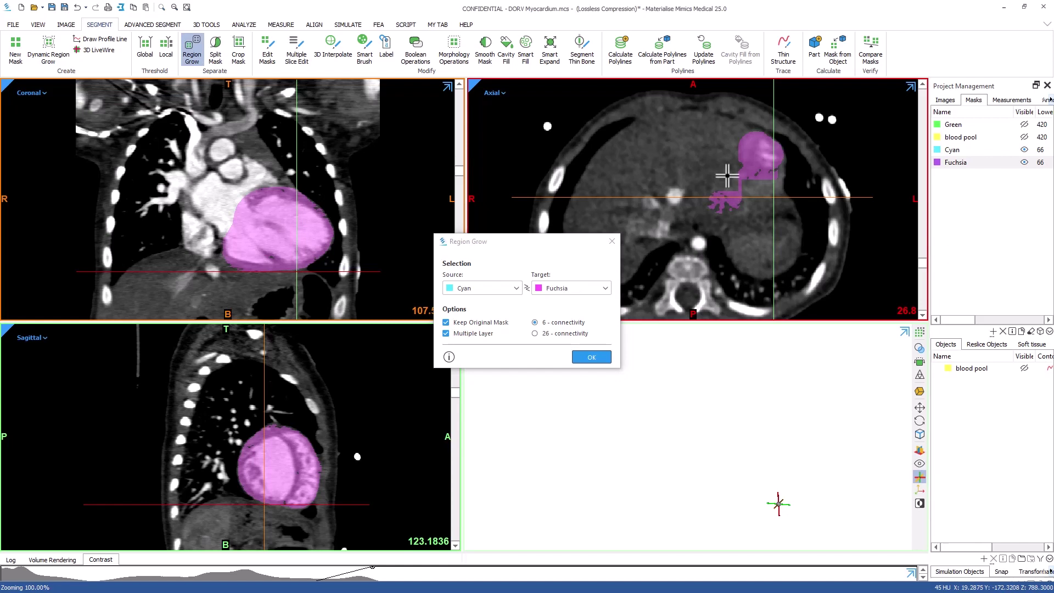
{"action": "left_click", "coordinate": [593, 357]}
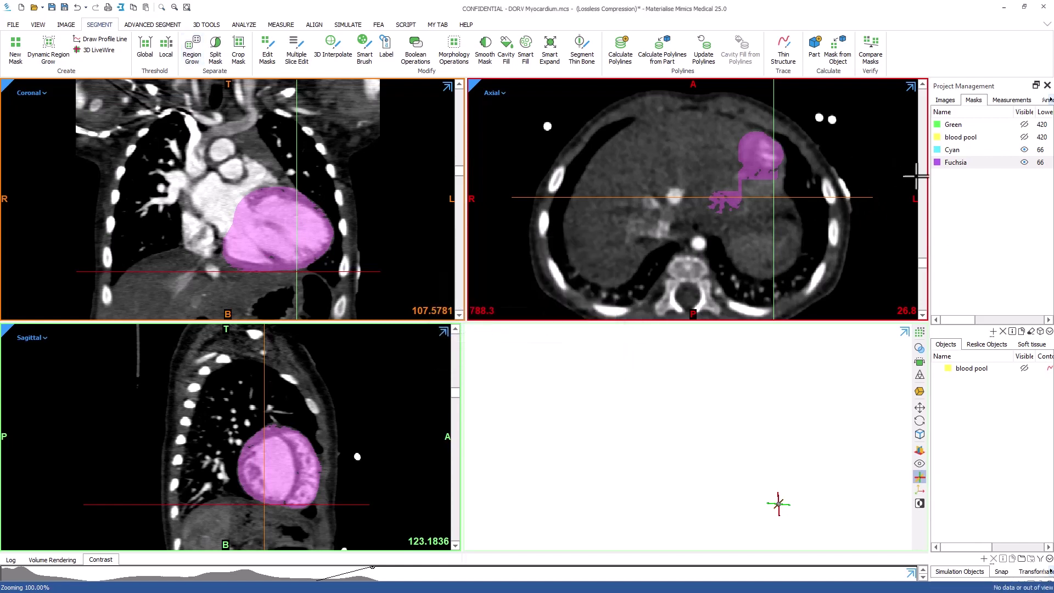
- Rename the new Fuchsia mask to Myocardium
{"action": "left_click", "coordinate": [942, 165]}
{"action": "left_click", "coordinate": [941, 165]}
{"action": "type", "text": "M"}
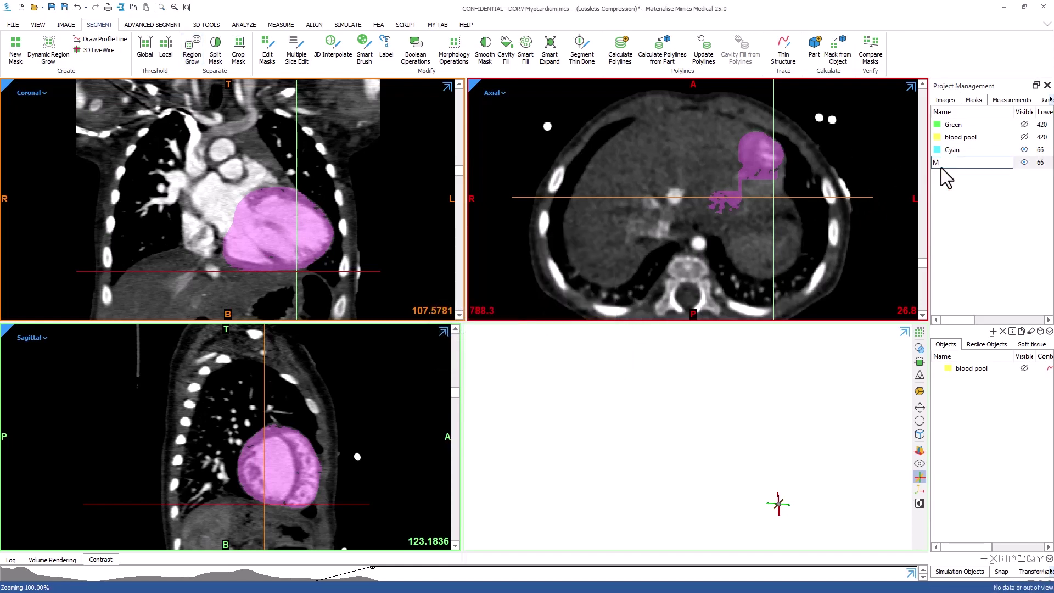
{"action": "type", "text": "yocardium"}
{"action": "key", "text": "Return"}
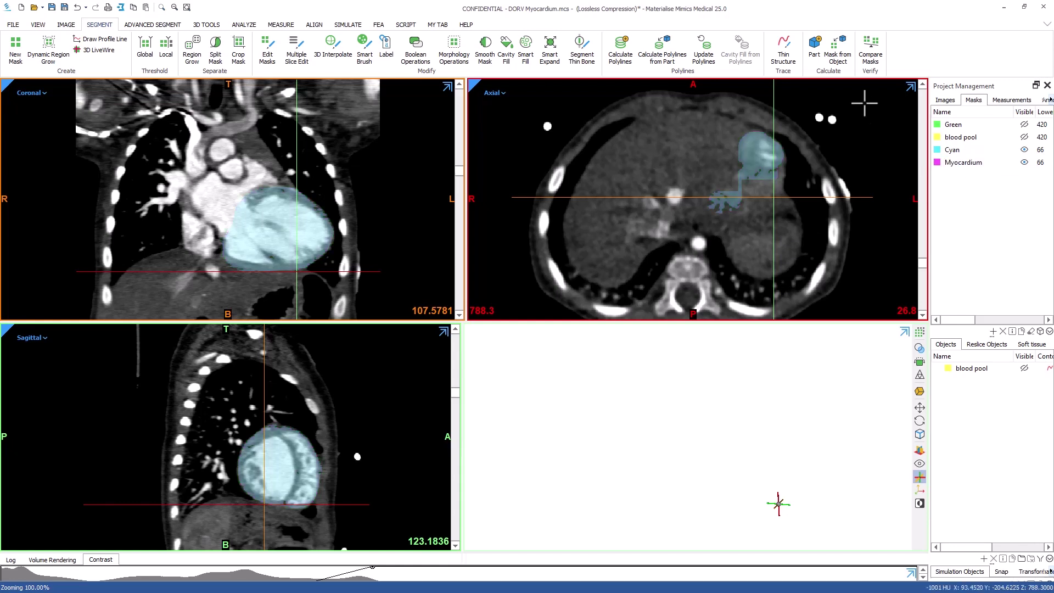
- Calculate a 3D part from the Myocardium mask
{"action": "left_click", "coordinate": [814, 50]}
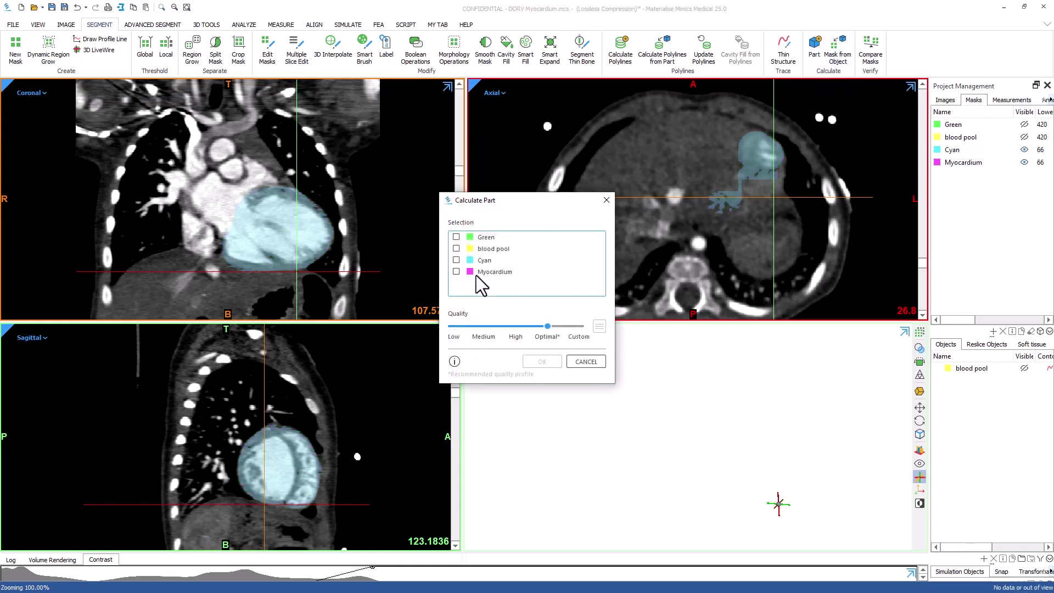
{"action": "left_click", "coordinate": [456, 271]}
{"action": "left_click", "coordinate": [539, 361]}
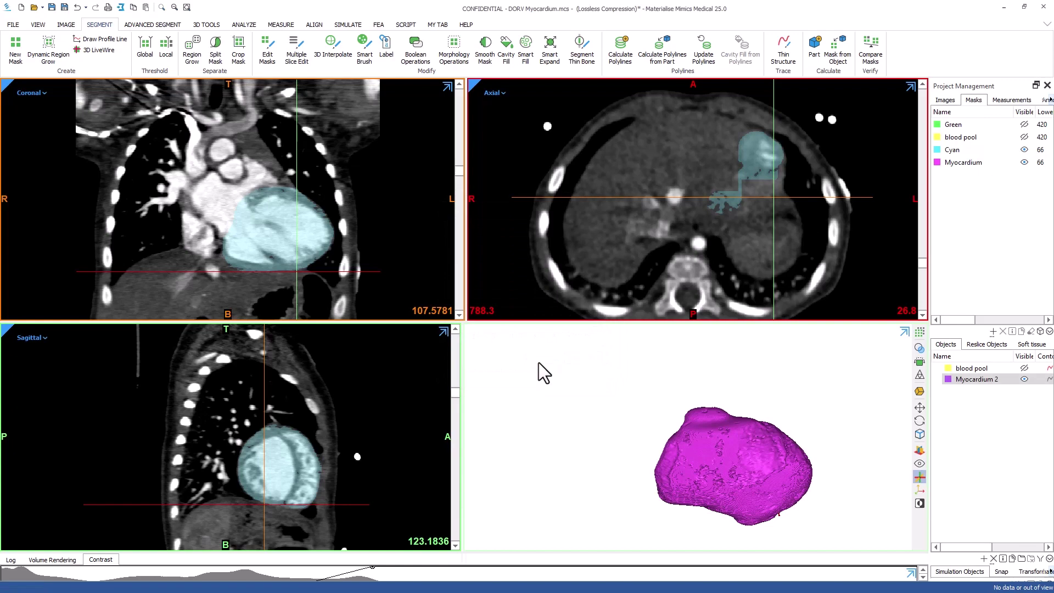
- Copy the Myocardium 2 part to the clipboard
{"action": "key", "text": "ctrl+c"}
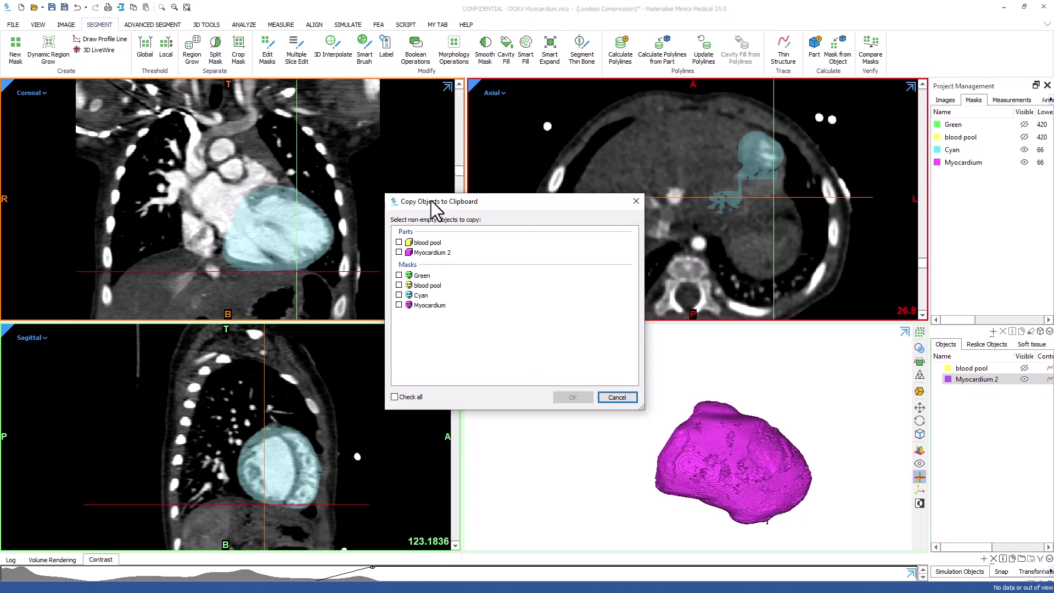
{"action": "left_click", "coordinate": [434, 252]}
{"action": "left_click", "coordinate": [573, 397]}
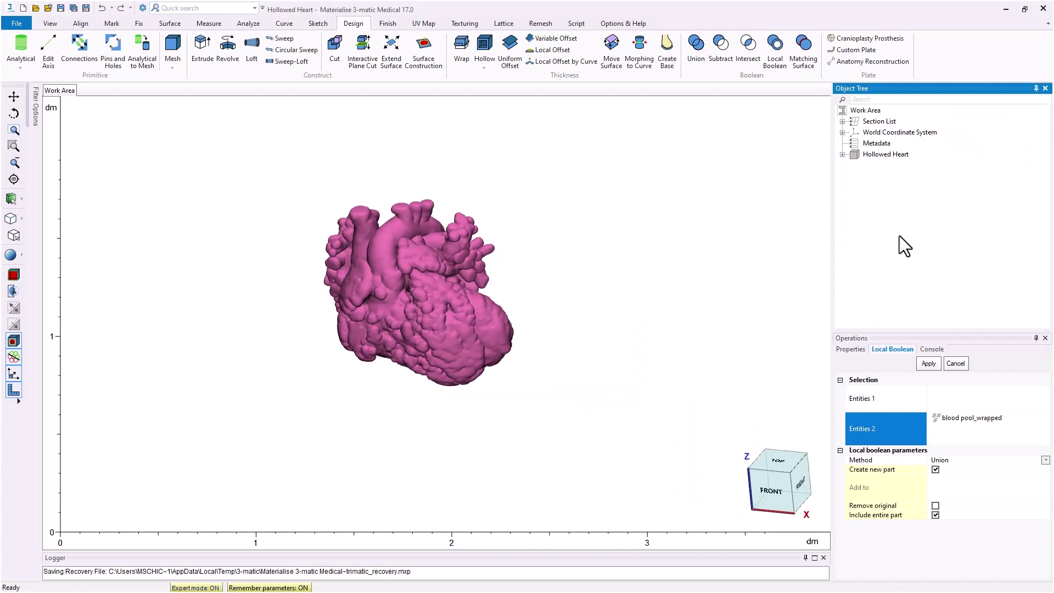
- Paste Myocardium 2 into 3-matic and hide the Hollowed Heart
{"action": "key", "text": "ctrl+v"}
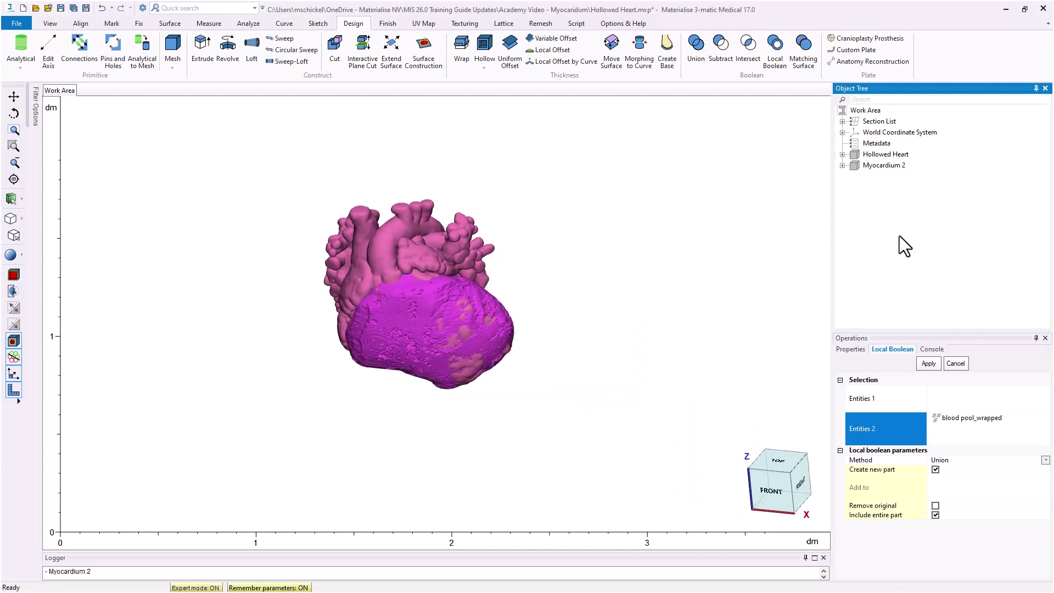
{"action": "right_click", "coordinate": [878, 153]}
{"action": "left_click", "coordinate": [897, 196]}
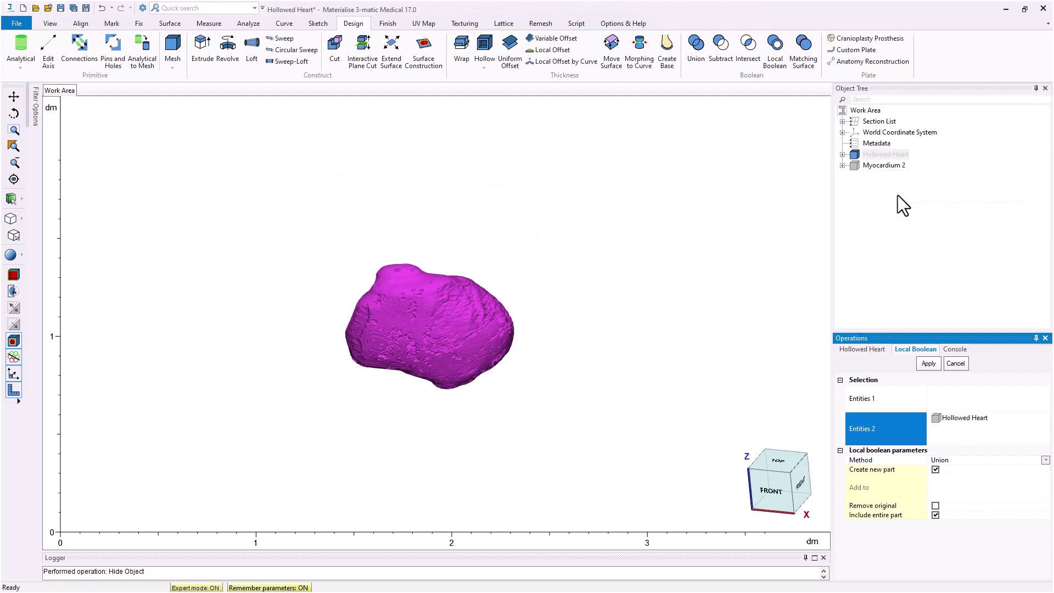
- Wrap Myocardium 2 alone at gap closing 4.0 and smallest detail 1.5
{"action": "left_click", "coordinate": [138, 23]}
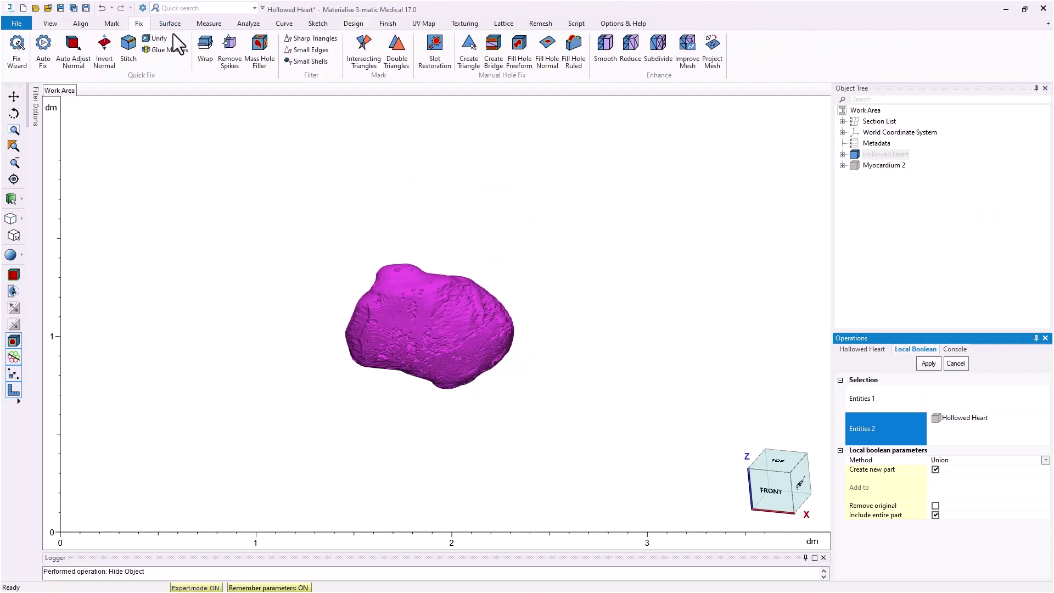
{"action": "left_click", "coordinate": [205, 50]}
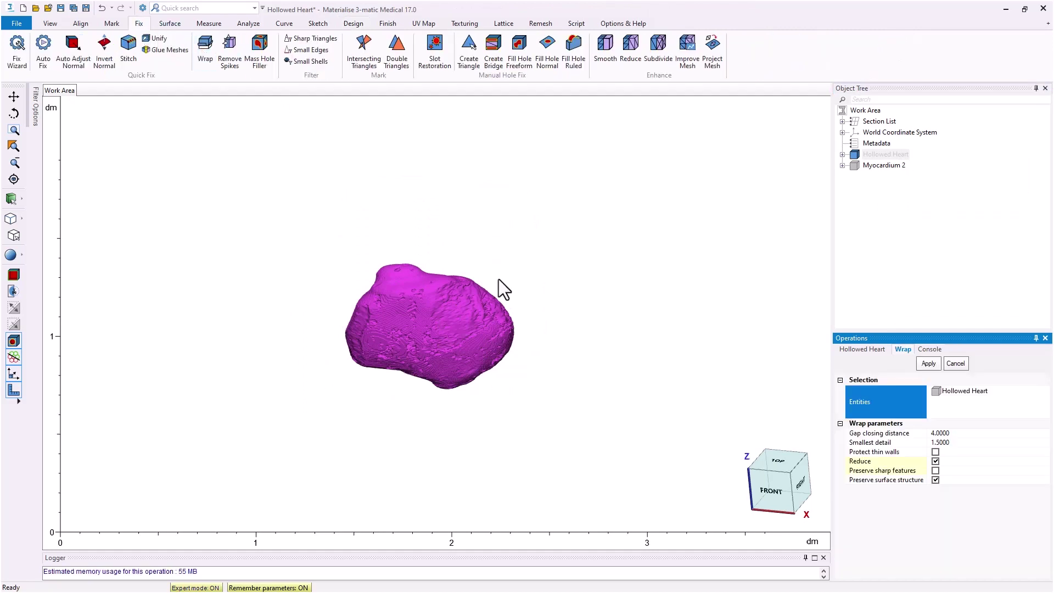
{"action": "right_click", "coordinate": [957, 396]}
{"action": "left_click", "coordinate": [974, 404]}
{"action": "left_click", "coordinate": [901, 165]}
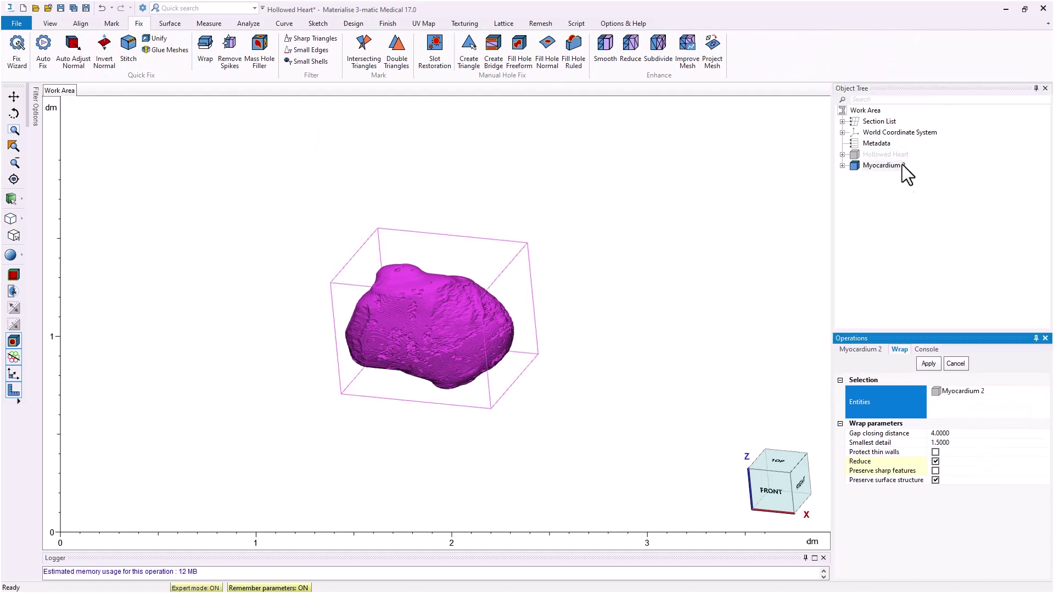
{"action": "left_click", "coordinate": [907, 436]}
{"action": "left_click", "coordinate": [907, 442]}
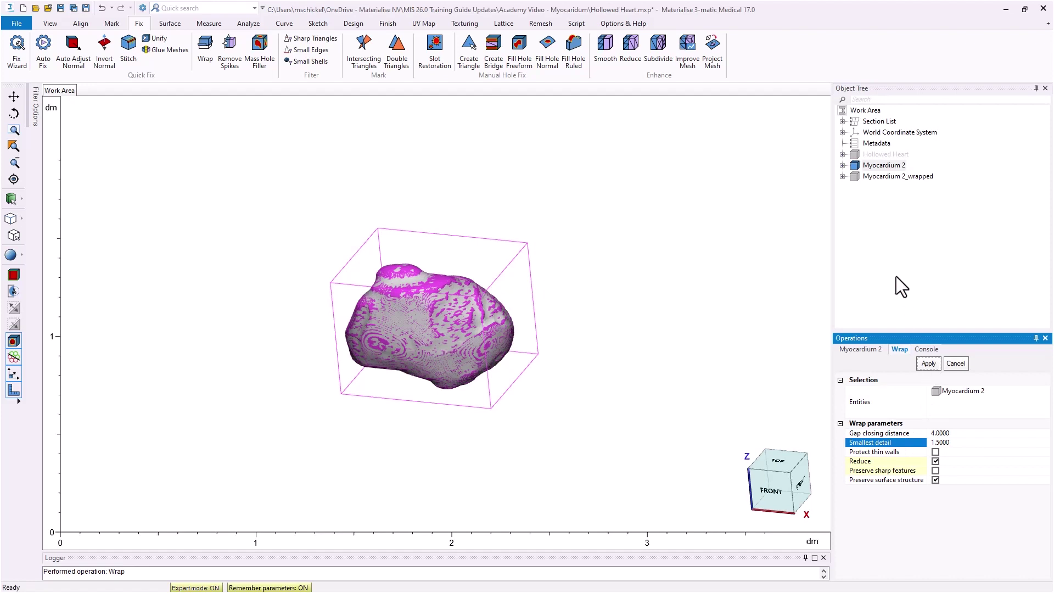
- Hide the original Myocardium 2 part
{"action": "right_click", "coordinate": [872, 167]}
{"action": "left_click", "coordinate": [902, 216]}
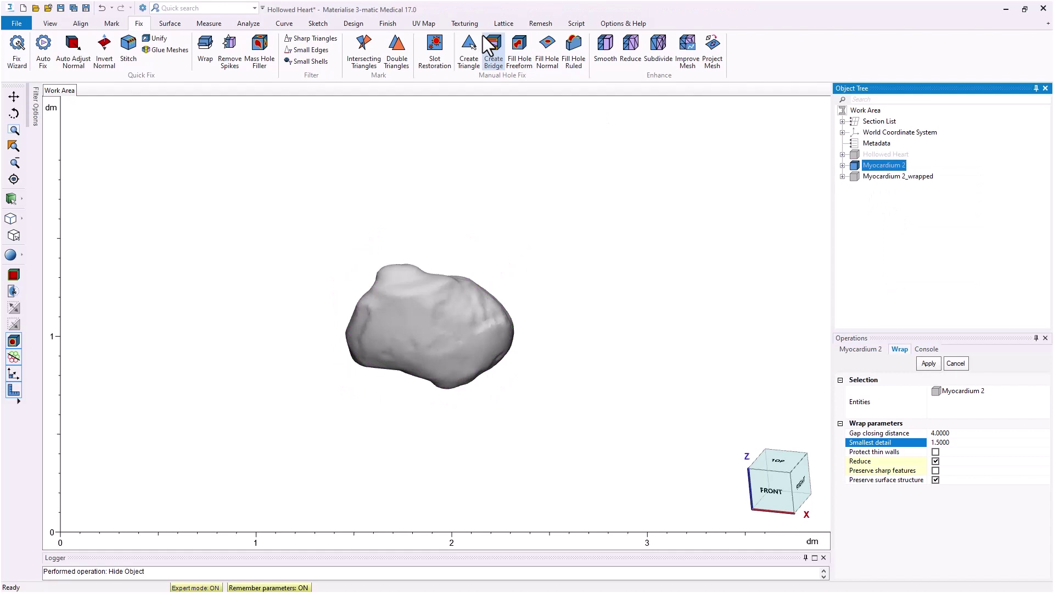
{"action": "left_click", "coordinate": [387, 23]}
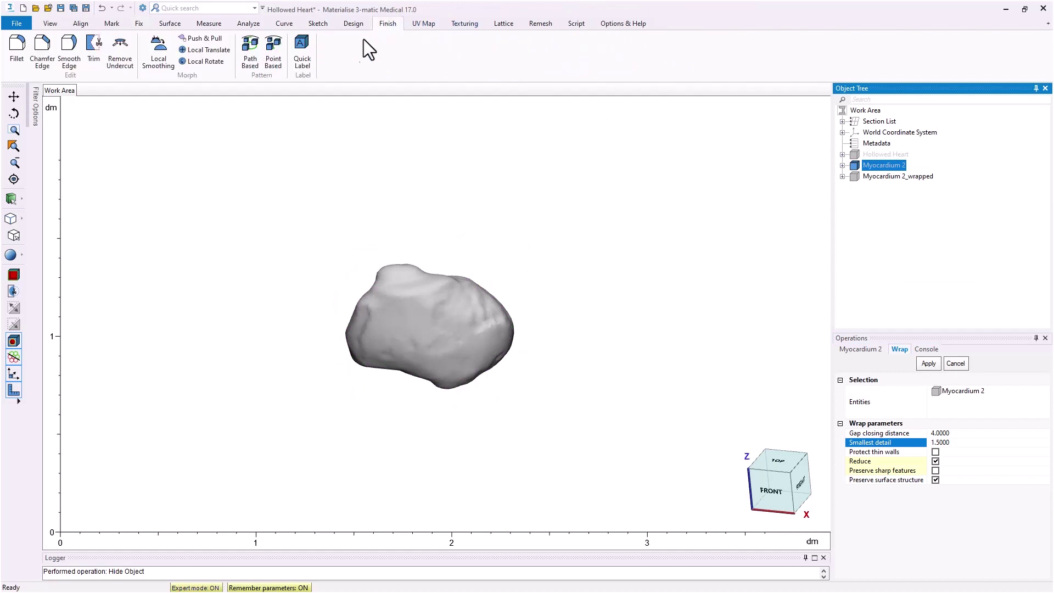
- Locally smooth Myocardium 2_wrapped with a 25.5212-diameter brush, then check it from below
{"action": "left_click", "coordinate": [162, 56]}
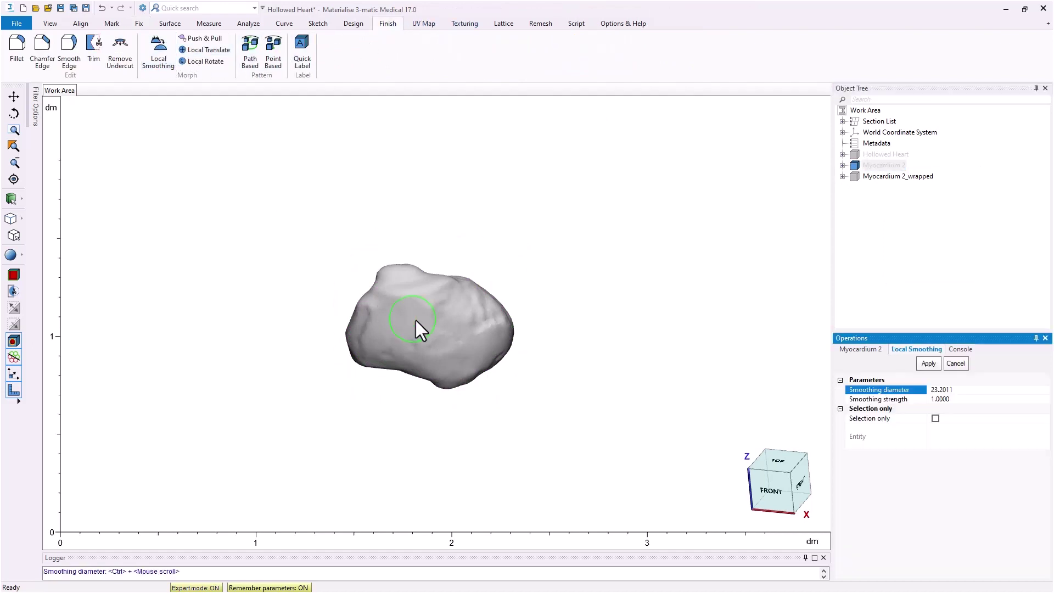
{"action": "scroll", "coordinate": [381, 313], "scroll_direction": "up", "scroll_amount": 2, "text": "ctrl"}
{"action": "mouse_move", "coordinate": [371, 317]}
{"action": "left_mouse_down"}
{"action": "mouse_move", "coordinate": [363, 342]}
{"action": "mouse_move", "coordinate": [390, 355]}
{"action": "mouse_move", "coordinate": [455, 343]}
{"action": "mouse_move", "coordinate": [485, 323]}
{"action": "left_mouse_up"}
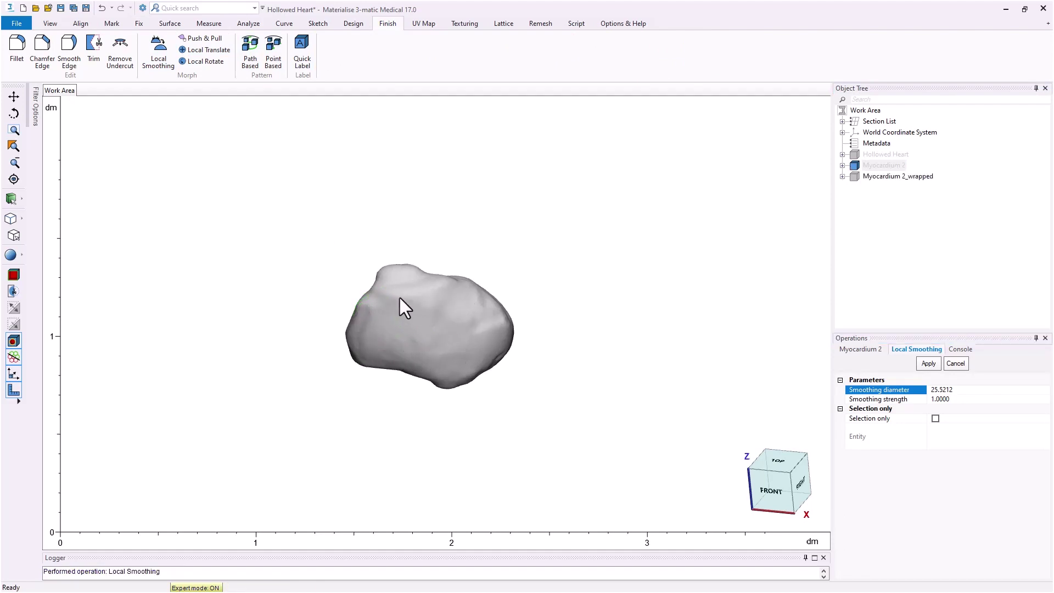
{"action": "mouse_move", "coordinate": [400, 298]}
{"action": "right_mouse_down"}
{"action": "mouse_move", "coordinate": [419, 381]}
{"action": "mouse_move", "coordinate": [407, 393]}
{"action": "mouse_move", "coordinate": [453, 370]}
{"action": "mouse_move", "coordinate": [310, 381]}
{"action": "mouse_move", "coordinate": [519, 323]}
{"action": "mouse_move", "coordinate": [435, 414]}
{"action": "mouse_move", "coordinate": [736, 365]}
{"action": "right_mouse_up"}
- Show the Hollowed Heart again and deselect it
{"action": "right_click", "coordinate": [871, 152]}
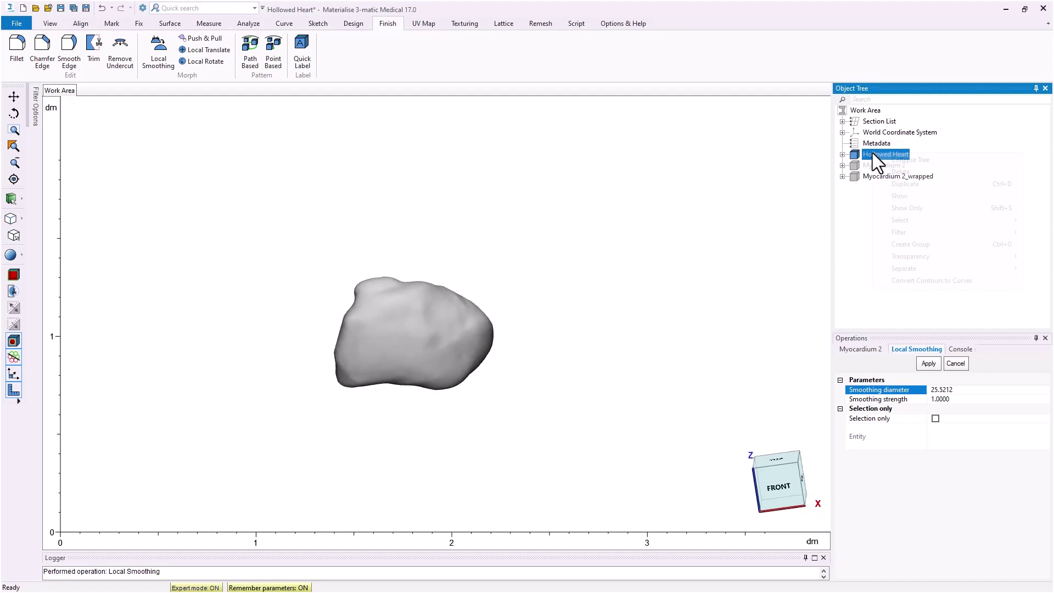
{"action": "left_click", "coordinate": [911, 195]}
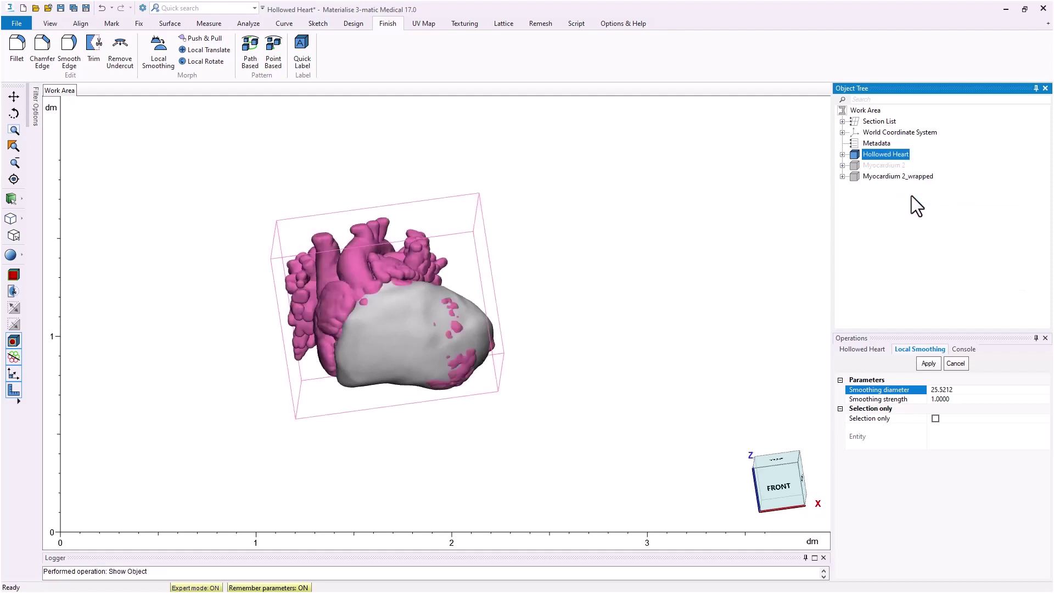
{"action": "left_click", "coordinate": [911, 196]}
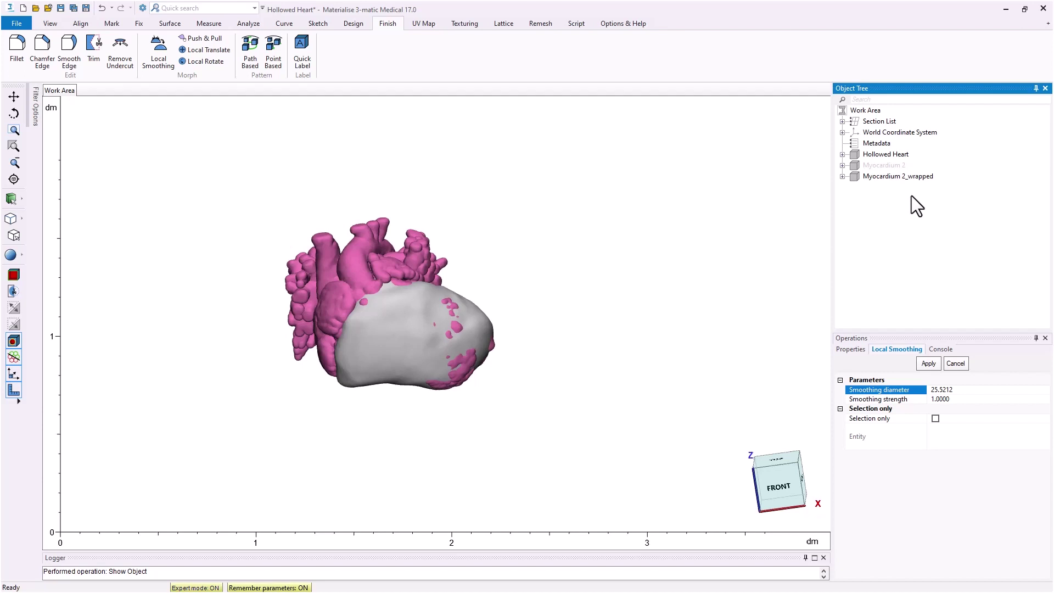
- Local Boolean union of Myocardium 2_wrapped with the Hollowed Heart surface
{"action": "left_click", "coordinate": [354, 23]}
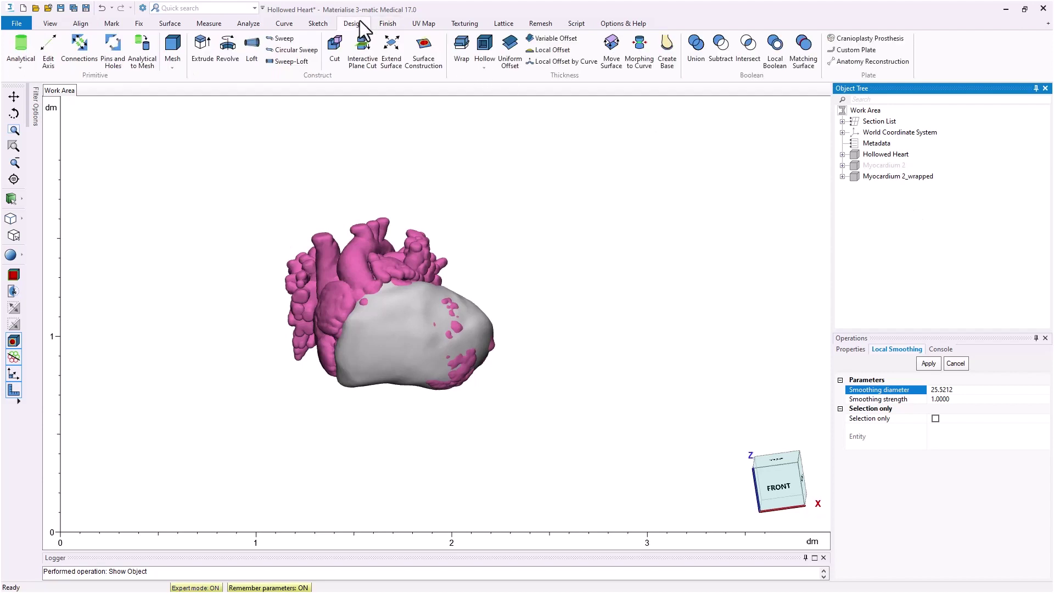
{"action": "left_click", "coordinate": [779, 45]}
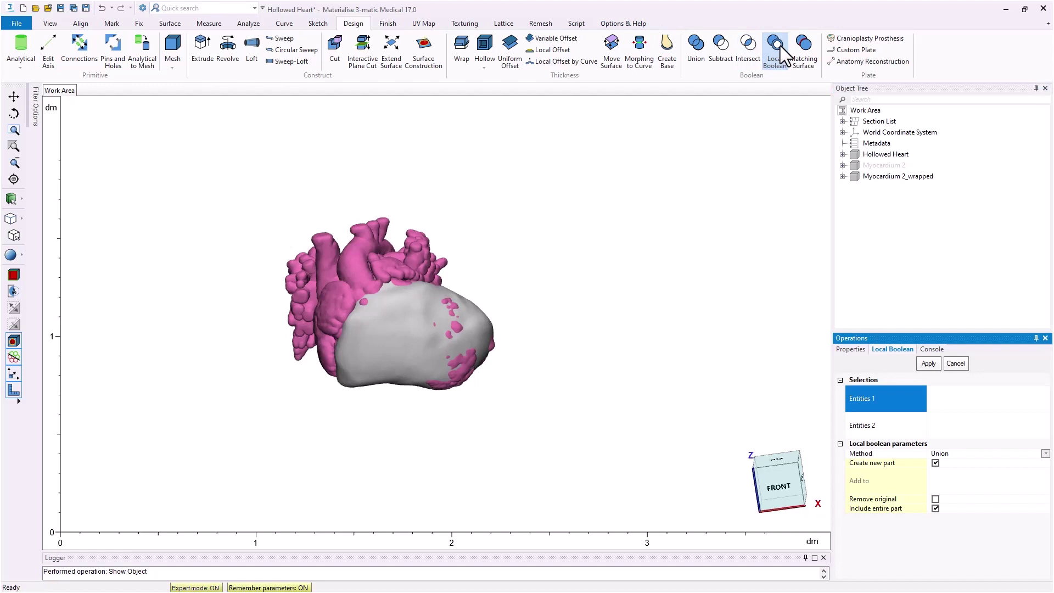
{"action": "left_click", "coordinate": [888, 177]}
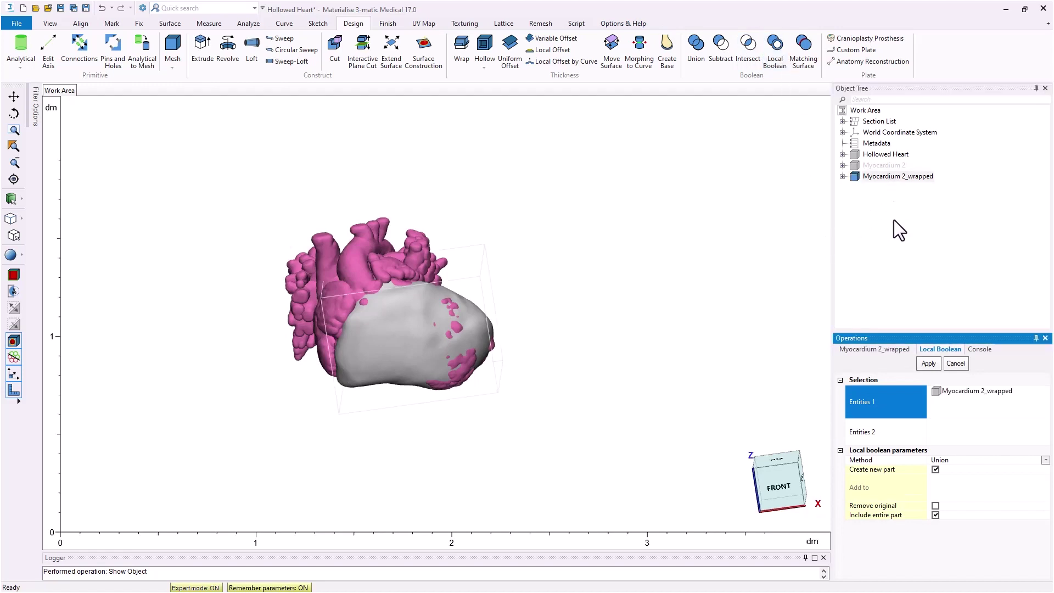
{"action": "left_click", "coordinate": [947, 430]}
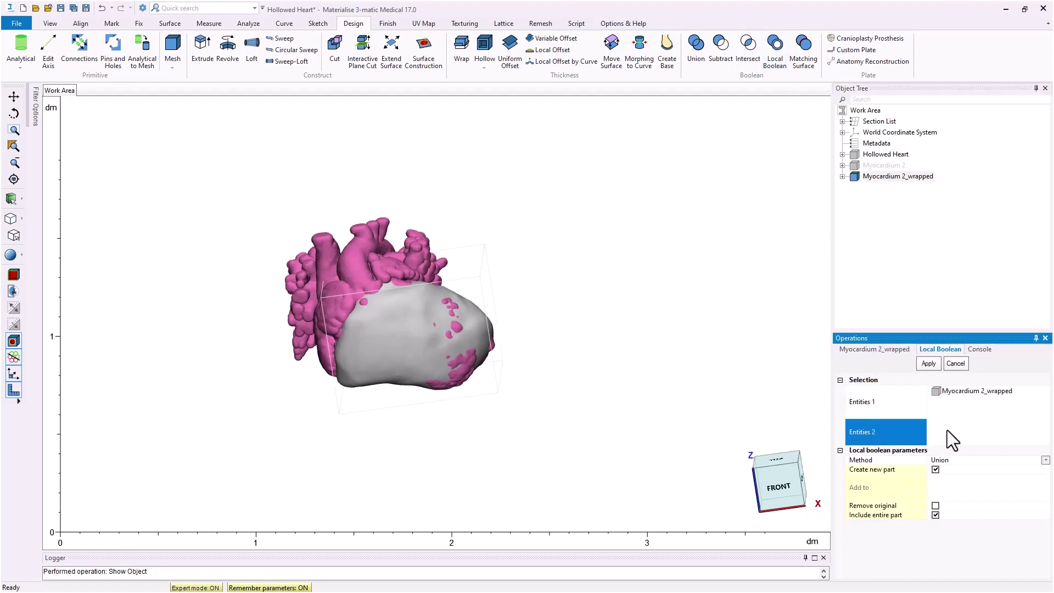
{"action": "left_click", "coordinate": [360, 257]}
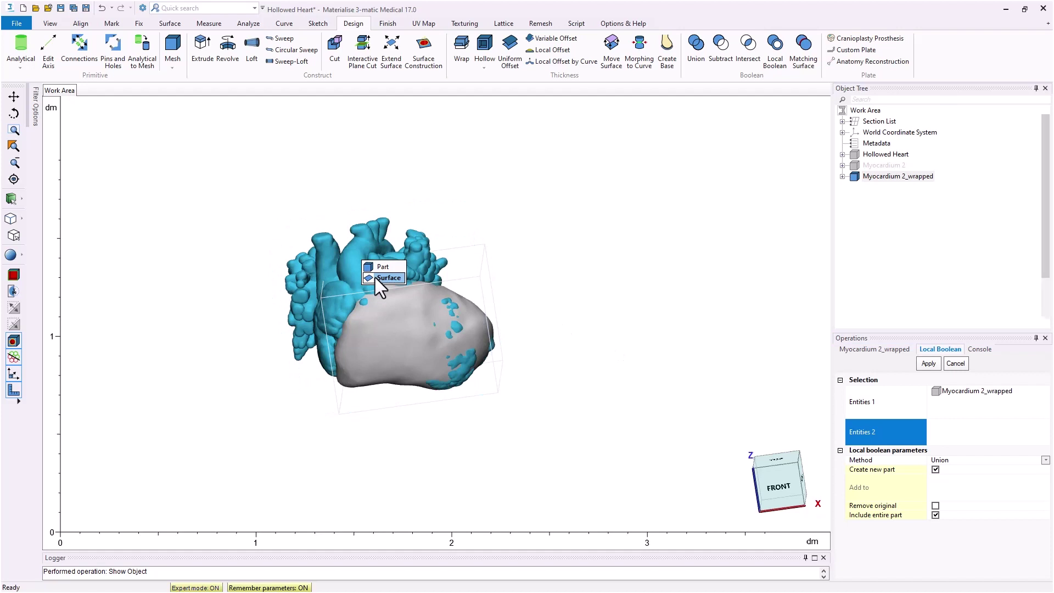
{"action": "left_click", "coordinate": [375, 279]}
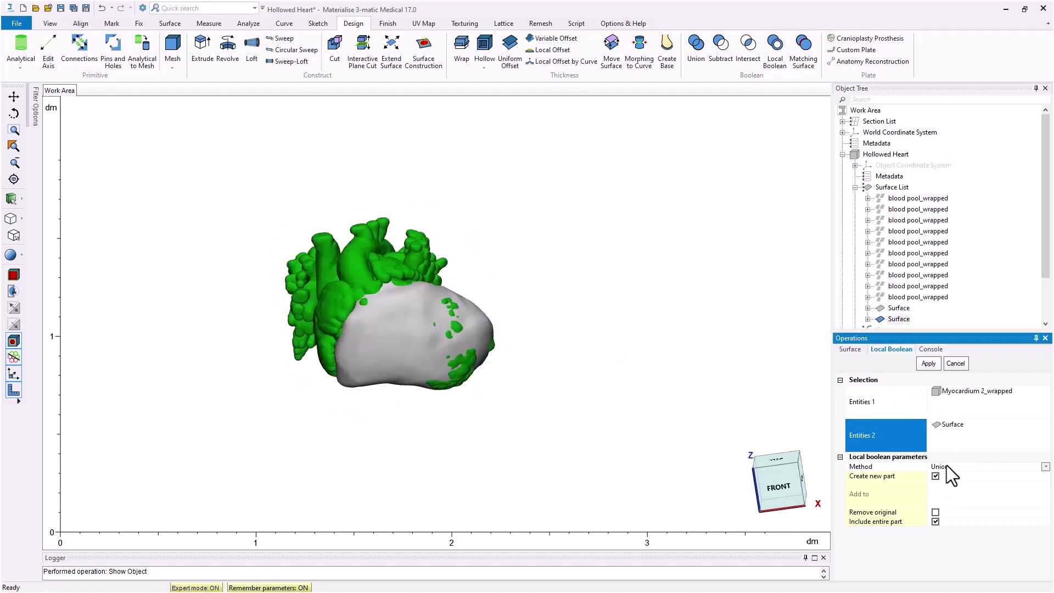
{"action": "left_click", "coordinate": [905, 468]}
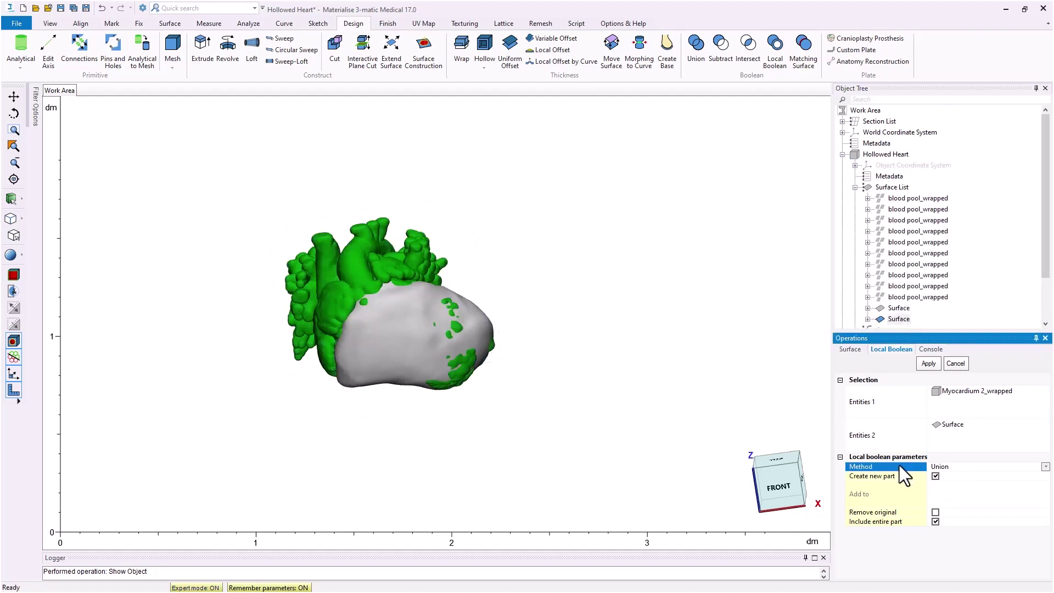
{"action": "left_click", "coordinate": [928, 364]}
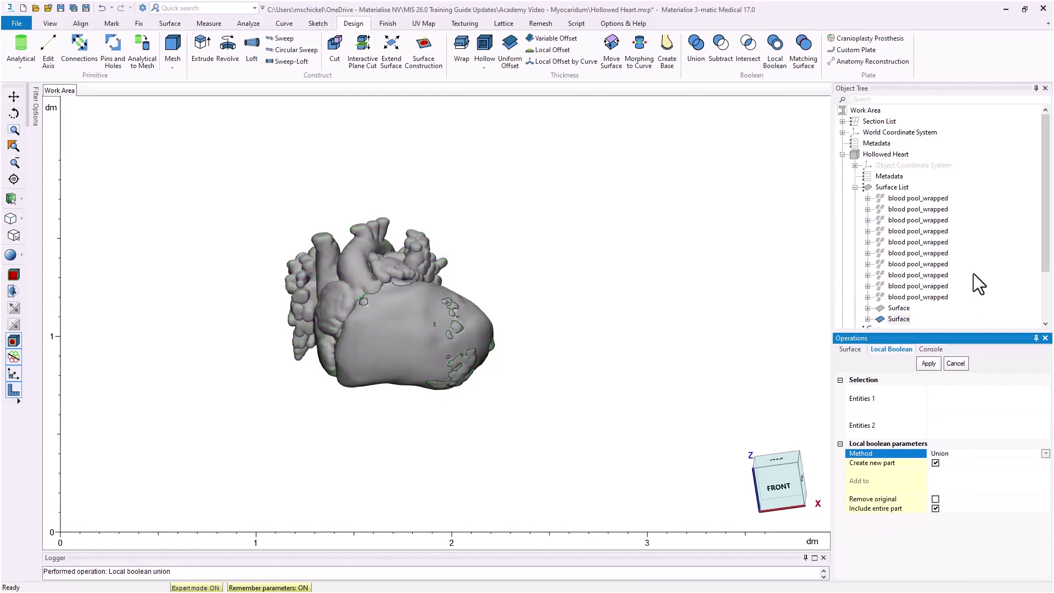
- Collapse the object tree and show only Local Boolean result-003
{"action": "right_click", "coordinate": [973, 273]}
{"action": "left_click", "coordinate": [980, 281]}
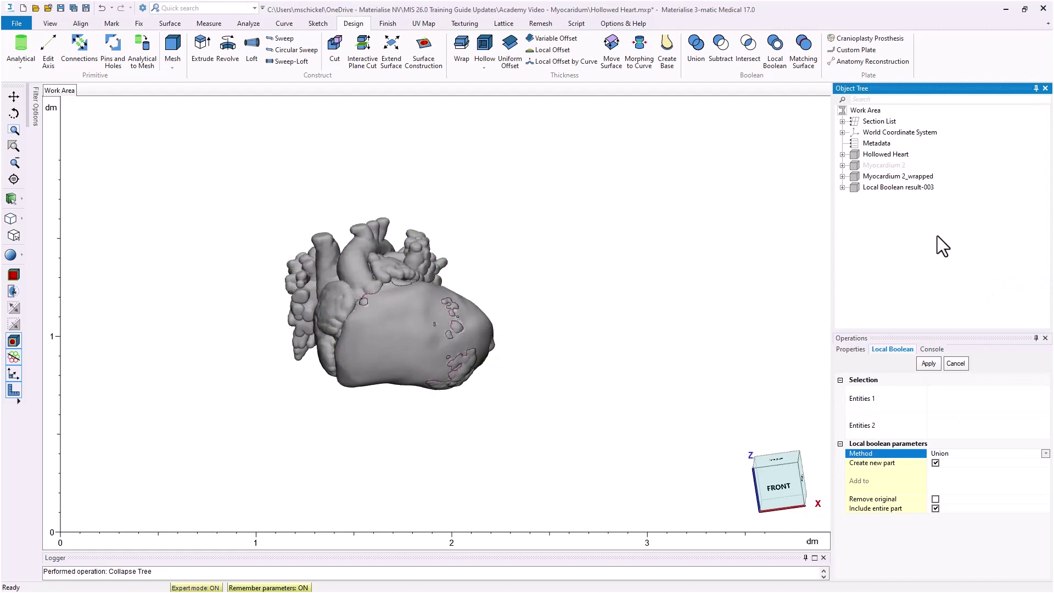
{"action": "left_click", "coordinate": [897, 186]}
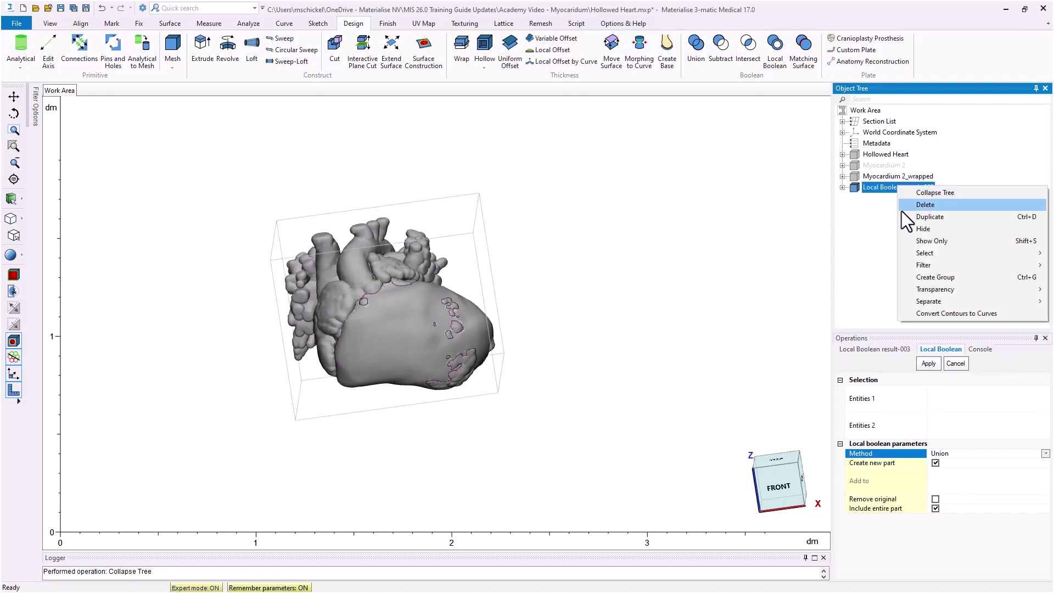
{"action": "key", "text": "Escape"}
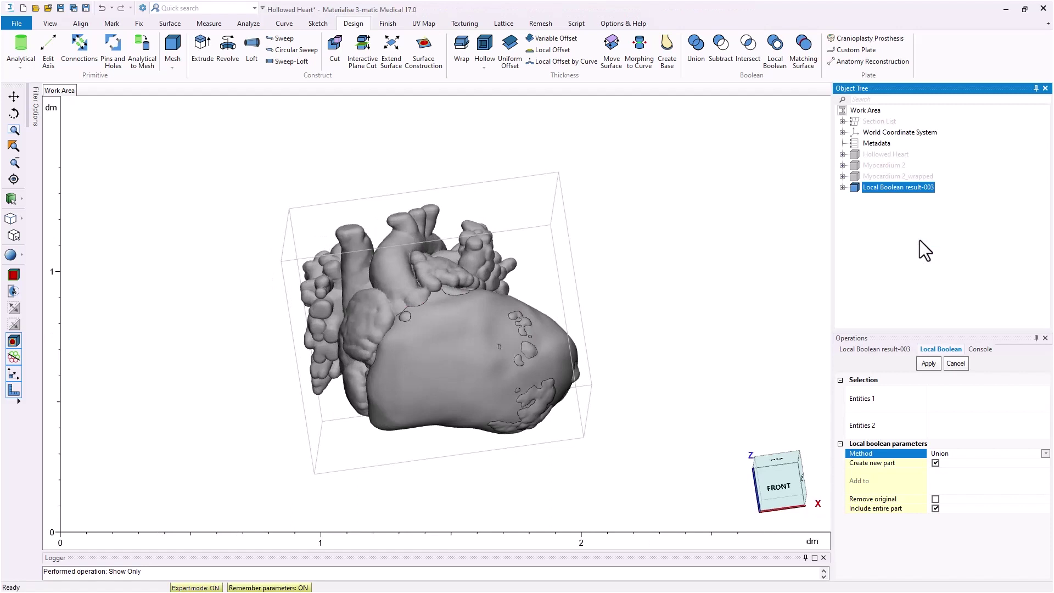
- Rename Local Boolean result-003 to 'Hollow heart with myocardium'
{"action": "left_click", "coordinate": [906, 187]}
{"action": "type", "text": "Hollow"}
{"action": "type", "text": " heart with m"}
{"action": "type", "text": "yocardium"}
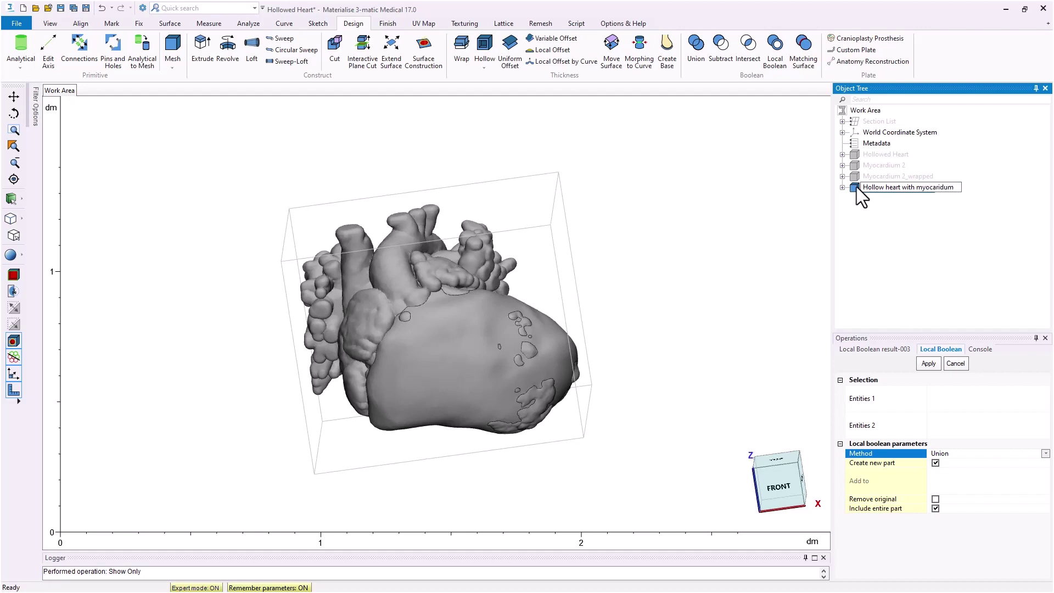
{"action": "left_click", "coordinate": [898, 220]}
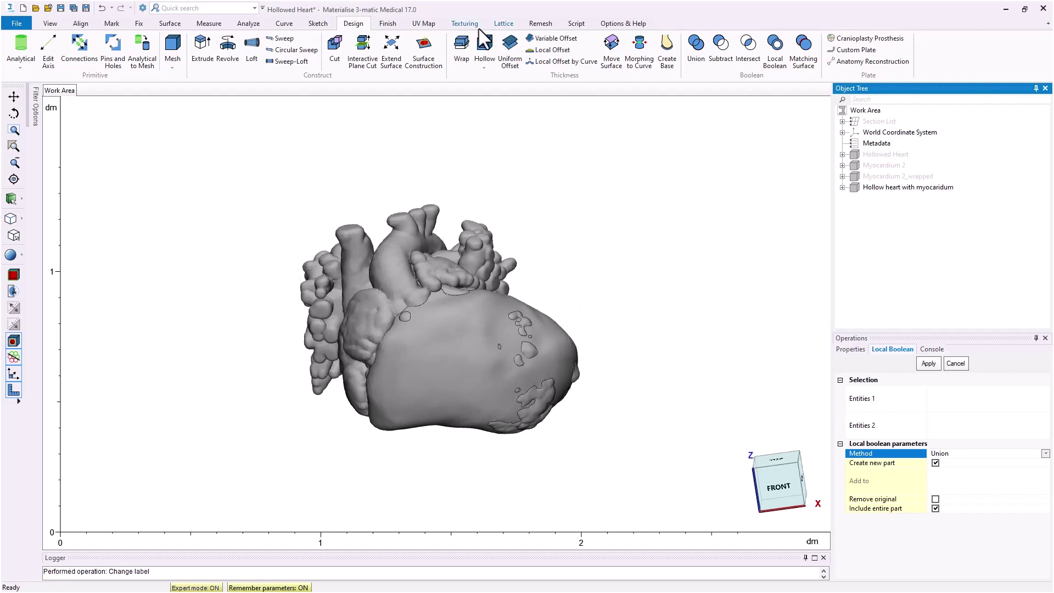
- Trim the heart's apex off the union part with a four-point cutting plane
{"action": "left_click", "coordinate": [387, 23]}
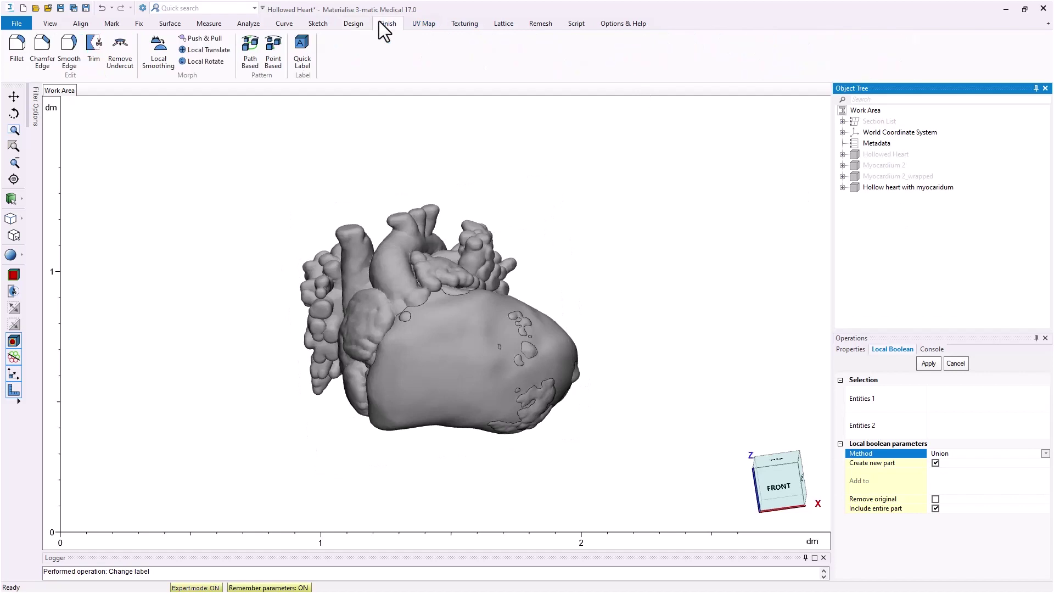
{"action": "left_click", "coordinate": [94, 52]}
{"action": "right_click_drag", "start_coordinate": [436, 340], "coordinate": [499, 315]}
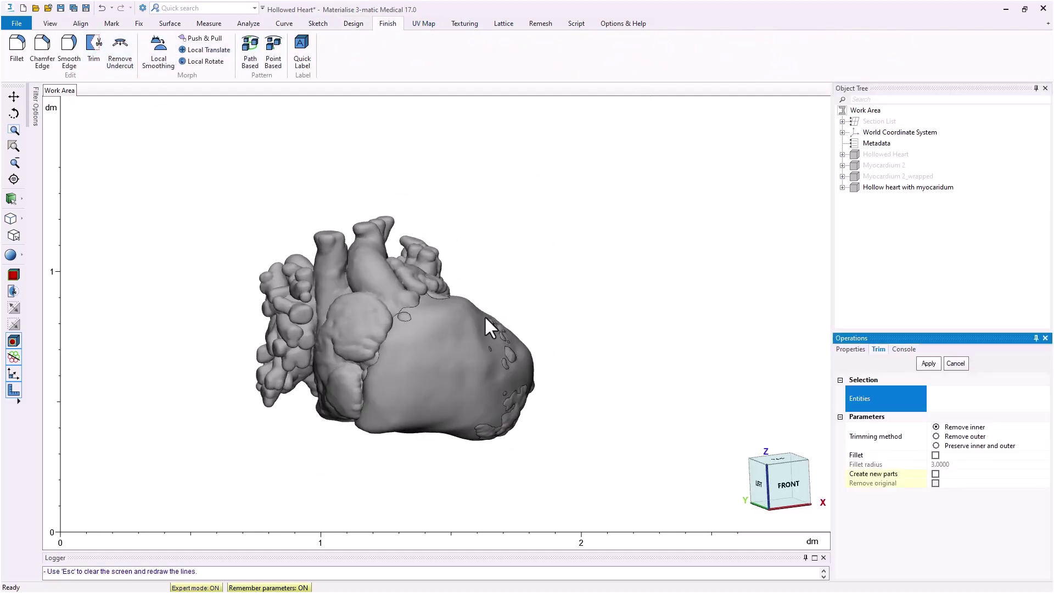
{"action": "left_click", "coordinate": [497, 290]}
{"action": "left_click", "coordinate": [419, 457]}
{"action": "left_click", "coordinate": [557, 490]}
{"action": "left_click", "coordinate": [591, 347]}
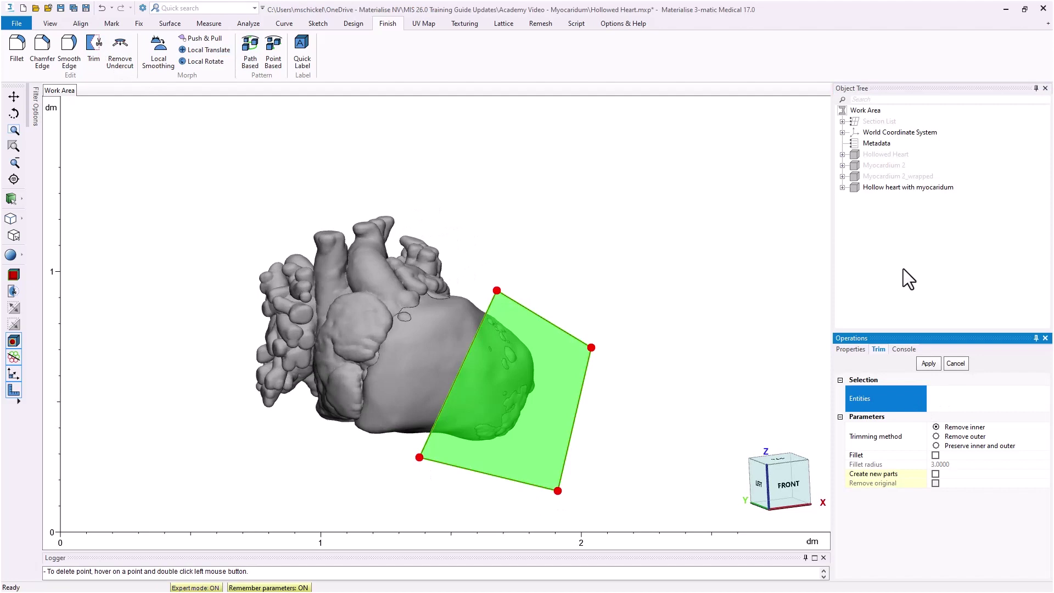
{"action": "left_click", "coordinate": [907, 187]}
{"action": "key", "text": "Return"}
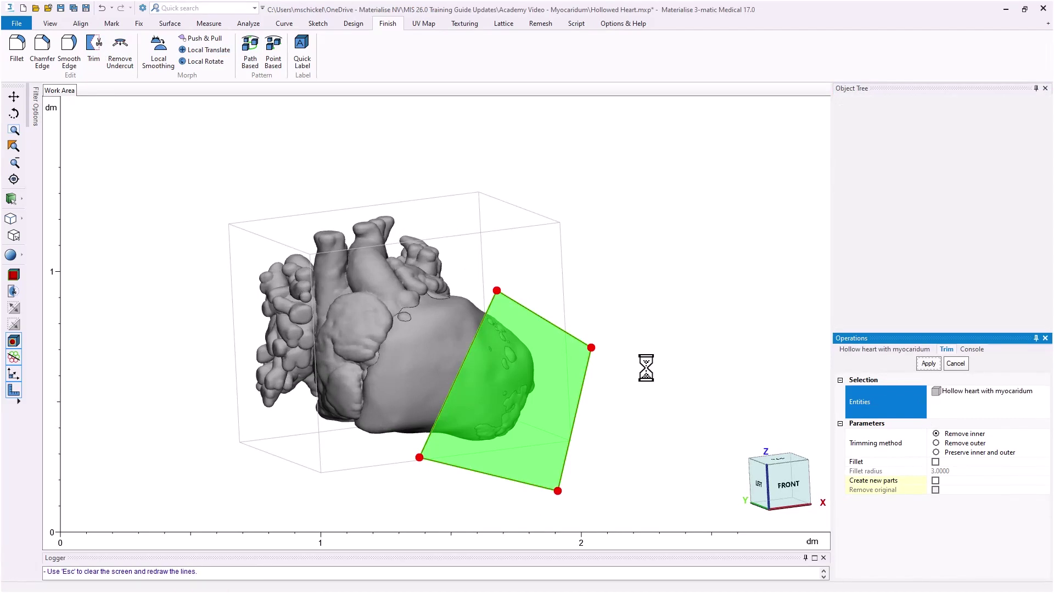
- Inspect the cut face, undo the trim, and reselect the heart part
{"action": "right_click_drag", "start_coordinate": [644, 365], "coordinate": [567, 414]}
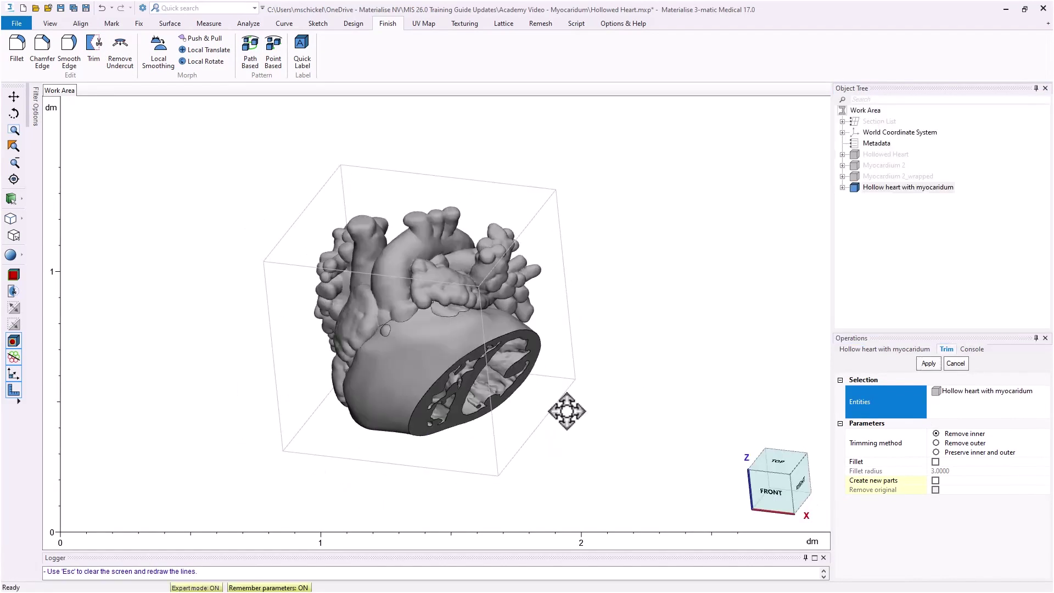
{"action": "key", "text": "ctrl+z"}
{"action": "left_click", "coordinate": [891, 241]}
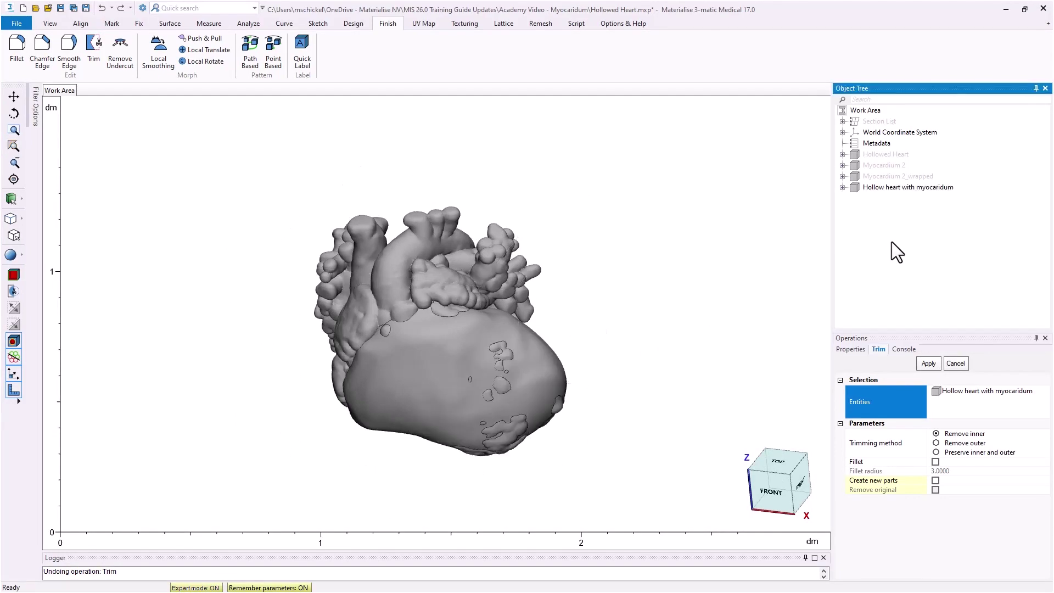
{"action": "left_click", "coordinate": [887, 187]}
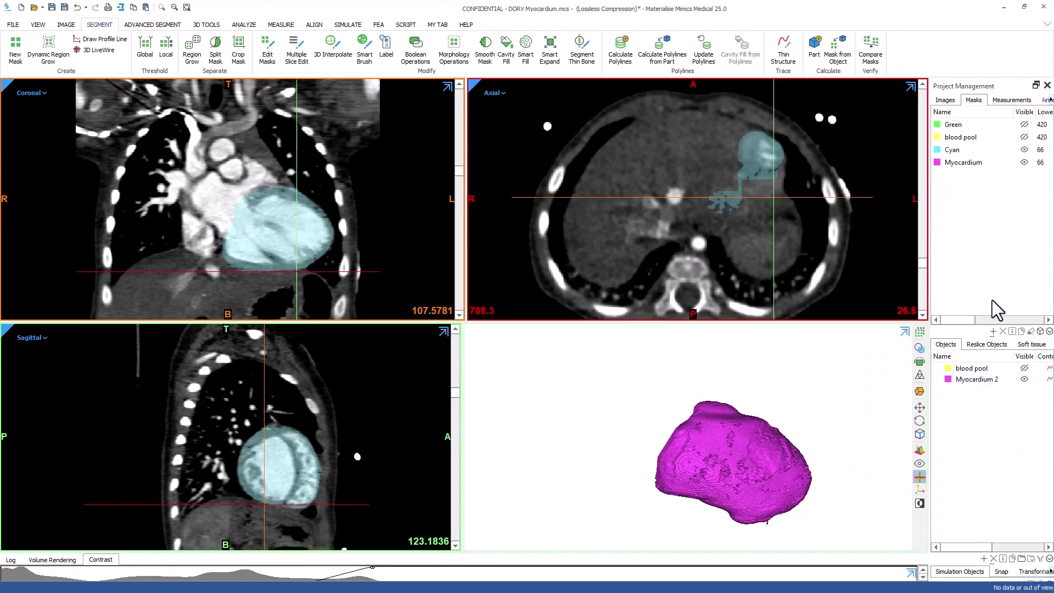
- Hide the Cyan and Myocardium masks and Myocardium 2, and overlay the Hollow heart contours on the slices
{"action": "left_click", "coordinate": [1024, 150]}
{"action": "left_click", "coordinate": [1024, 162]}
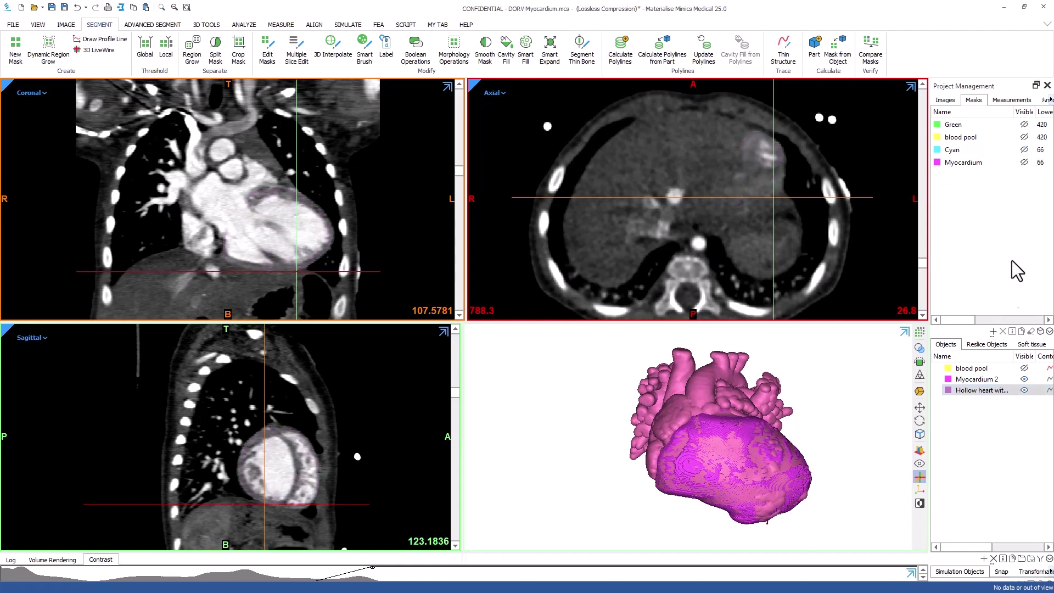
{"action": "left_click", "coordinate": [1023, 379]}
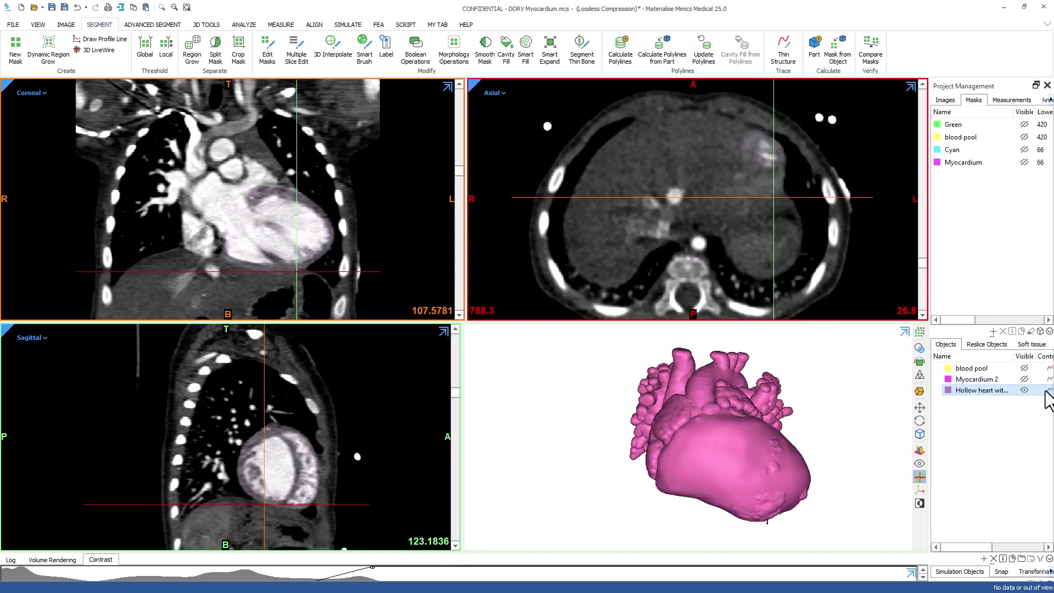
{"action": "left_click", "coordinate": [1047, 390]}
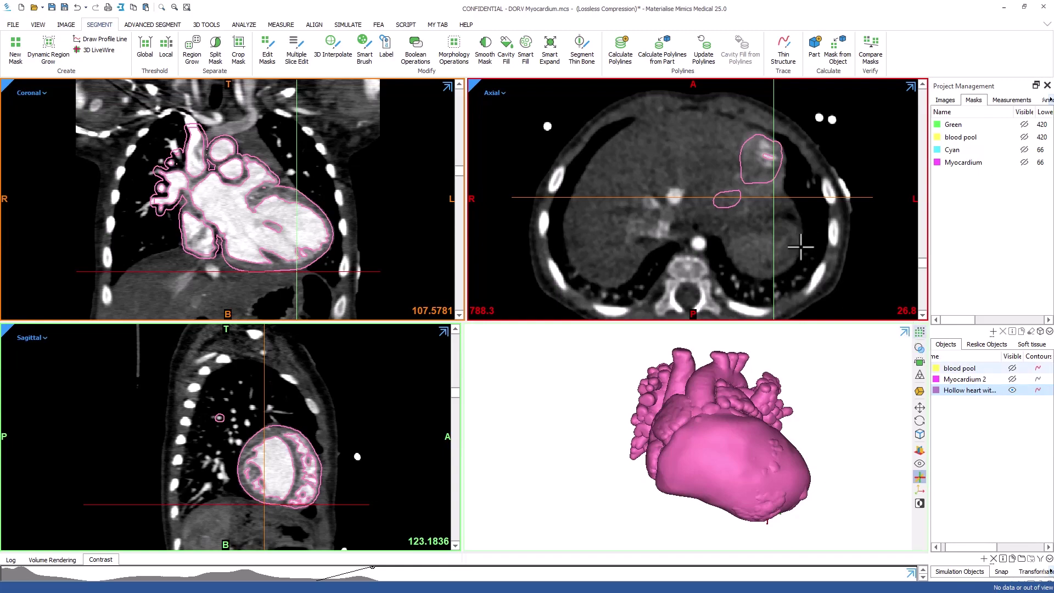
- Step up through the axial slices over the heart and start Edit Contours from 3D Tools
{"action": "scroll", "coordinate": [790, 226], "scroll_direction": "up", "scroll_amount": 15}
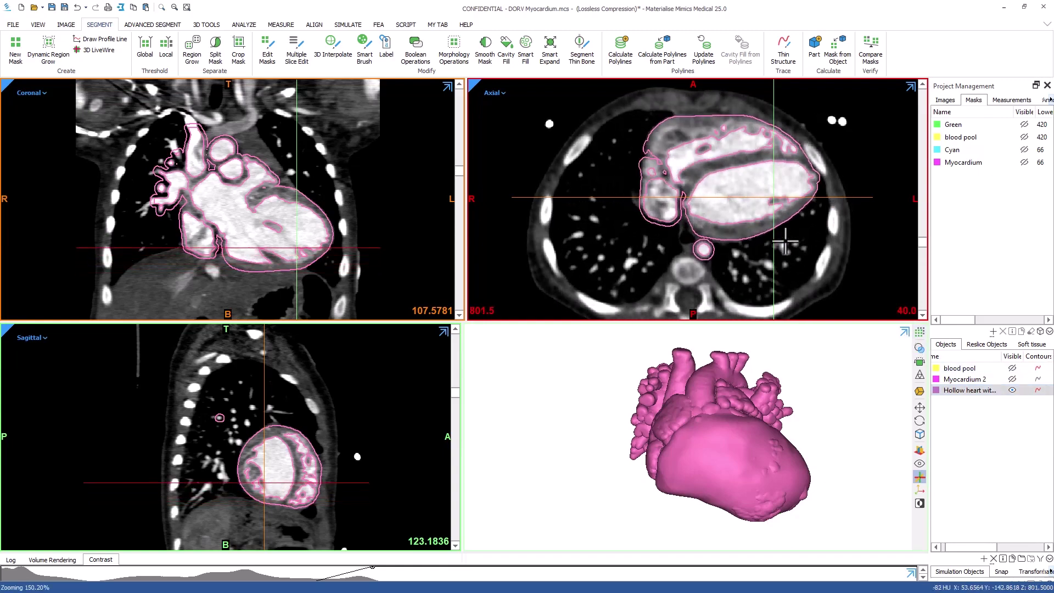
{"action": "mouse_move", "coordinate": [922, 236]}
{"action": "left_mouse_down"}
{"action": "mouse_move", "coordinate": [922, 186]}
{"action": "mouse_move", "coordinate": [923, 245]}
{"action": "left_mouse_up"}
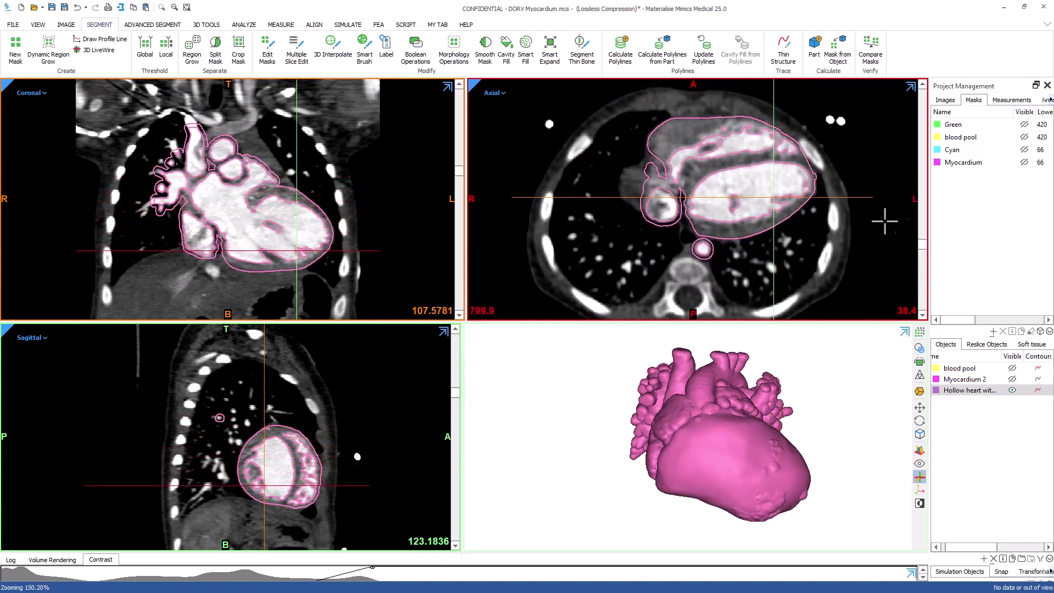
{"action": "left_click", "coordinate": [206, 25]}
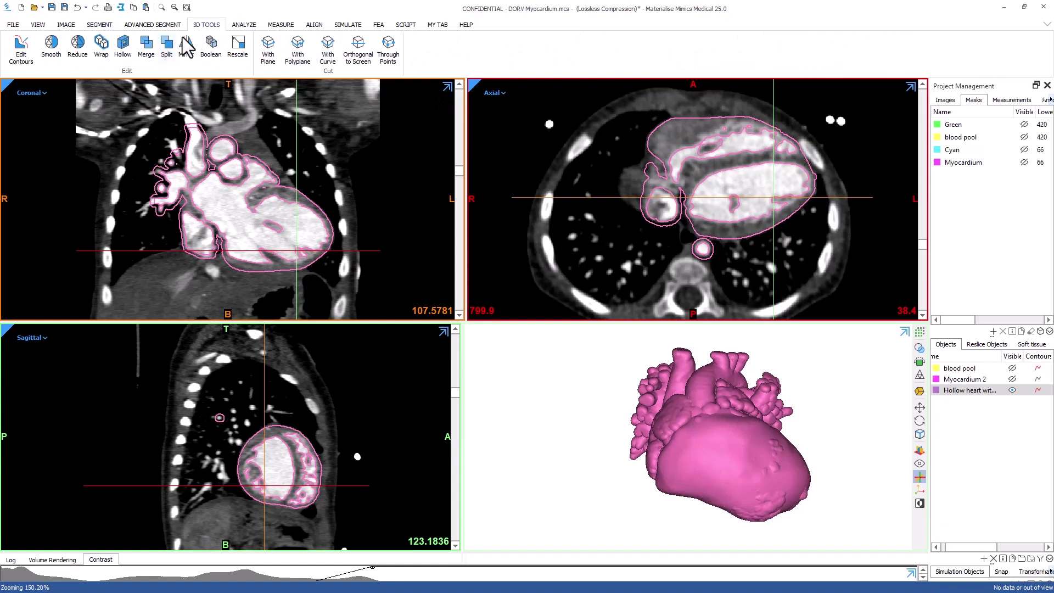
{"action": "left_click", "coordinate": [17, 55]}
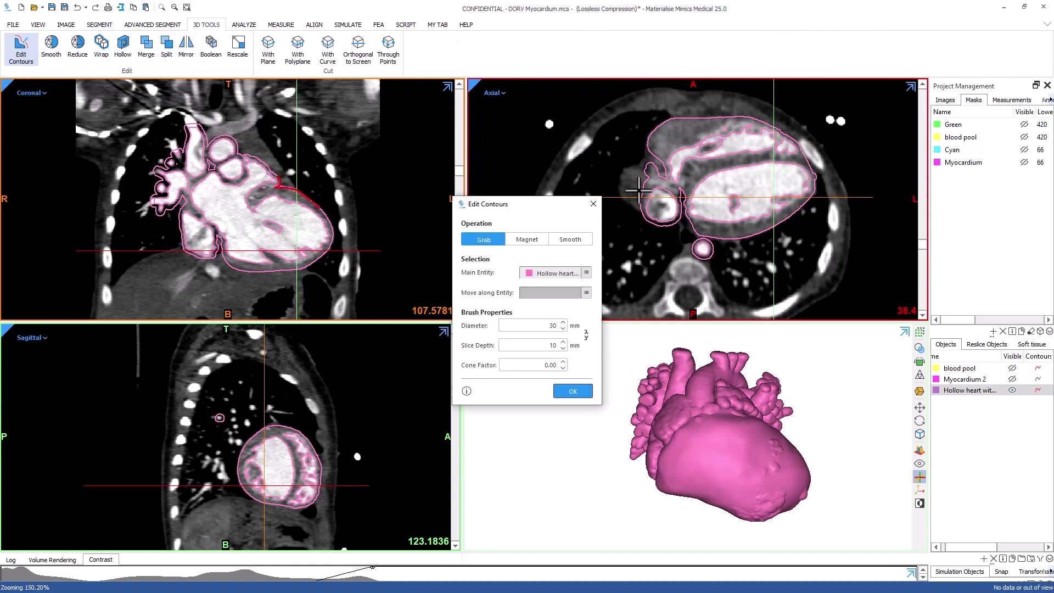